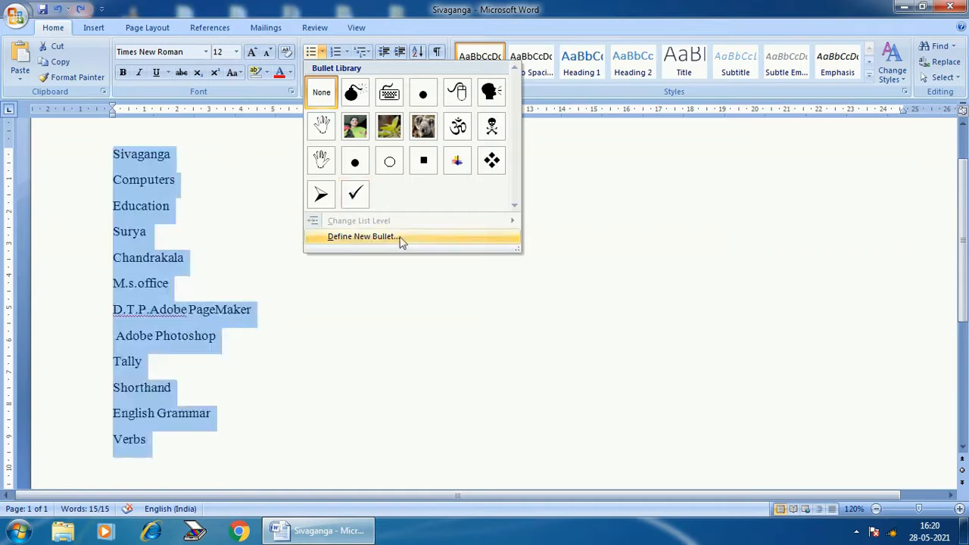
- Start defining a new symbol bullet for the selected list and set the symbol font to Webdings
{"action": "left_click", "coordinate": [364, 238]}
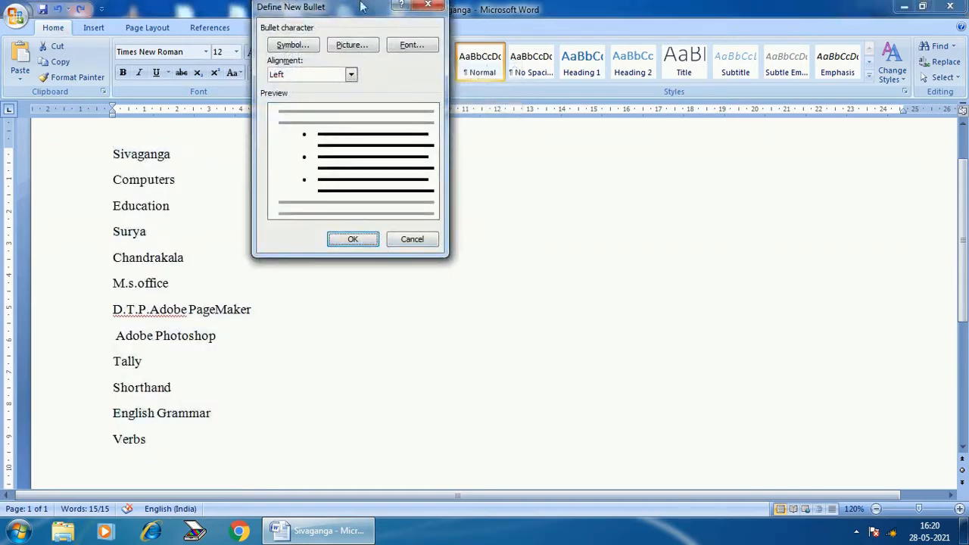
{"action": "left_click_drag", "start_coordinate": [390, 11], "coordinate": [568, 149]}
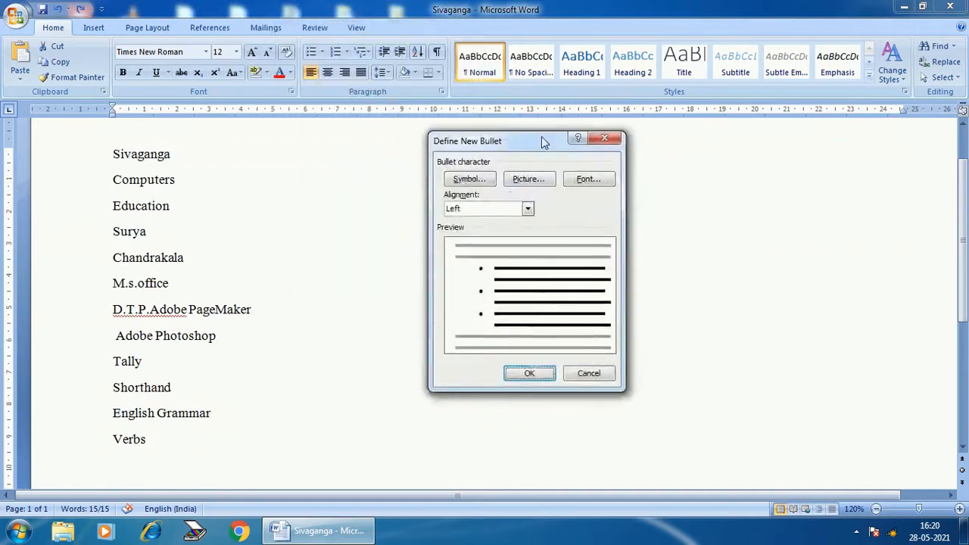
{"action": "left_click", "coordinate": [464, 181]}
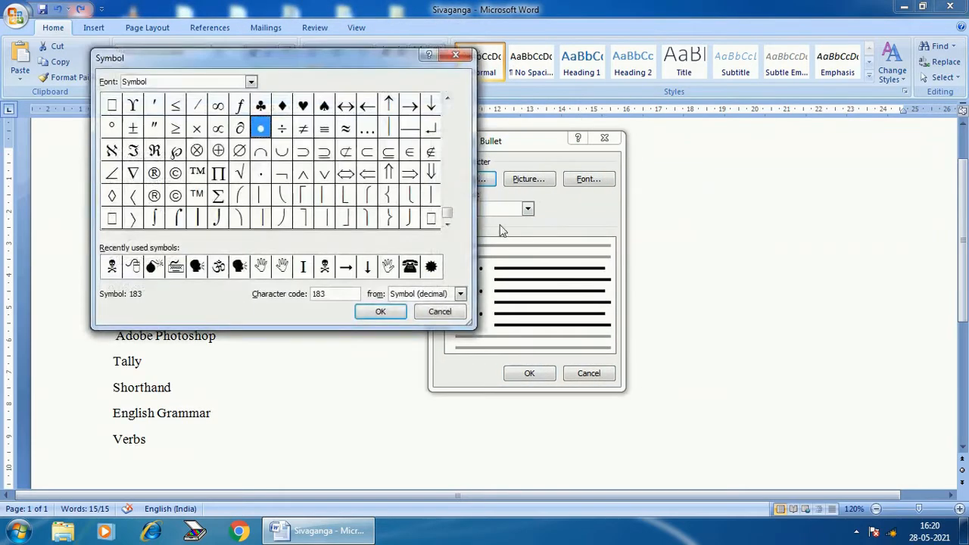
{"action": "left_click_drag", "start_coordinate": [379, 68], "coordinate": [903, 109]}
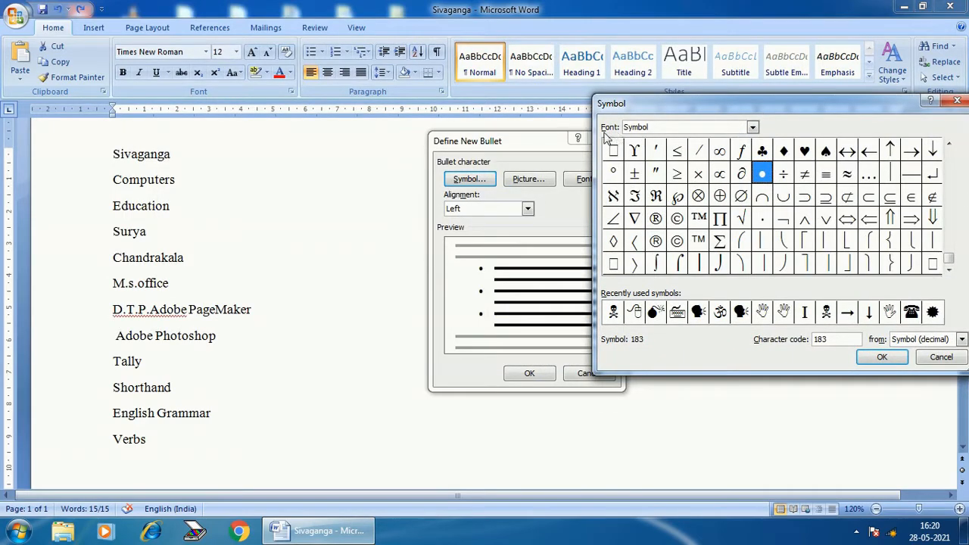
{"action": "left_click", "coordinate": [754, 127]}
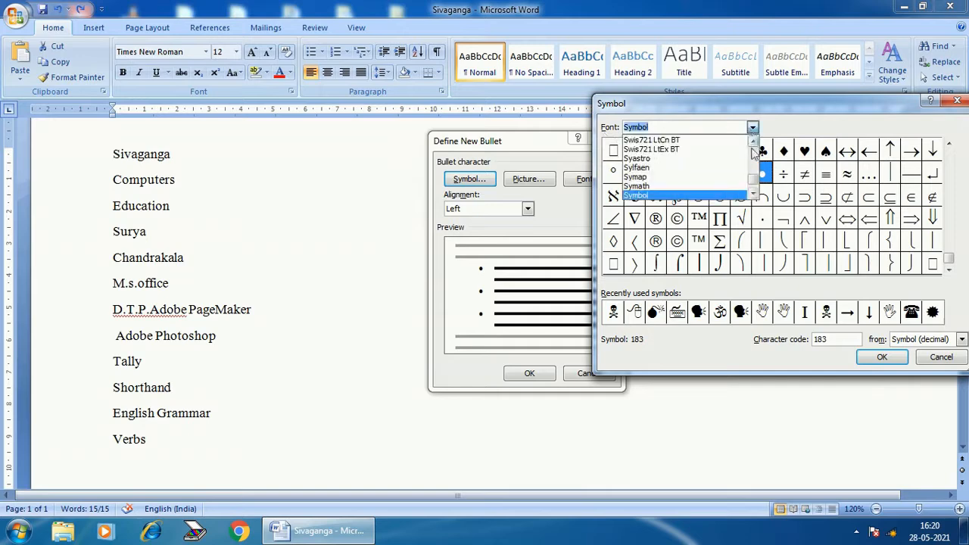
{"action": "mouse_move", "coordinate": [754, 190]}
{"action": "left_mouse_down"}
{"action": "mouse_move", "coordinate": [749, 149]}
{"action": "mouse_move", "coordinate": [760, 188]}
{"action": "left_mouse_up"}
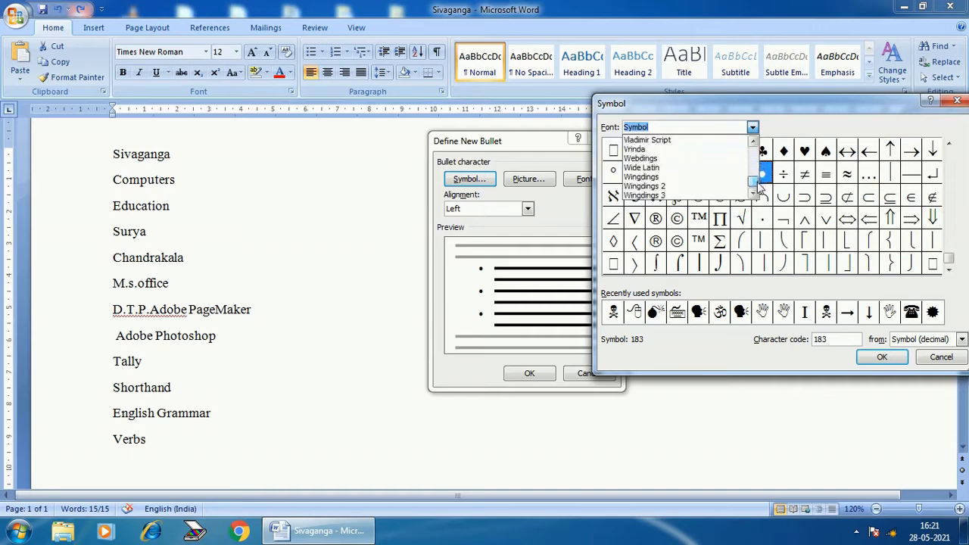
{"action": "left_click", "coordinate": [641, 158]}
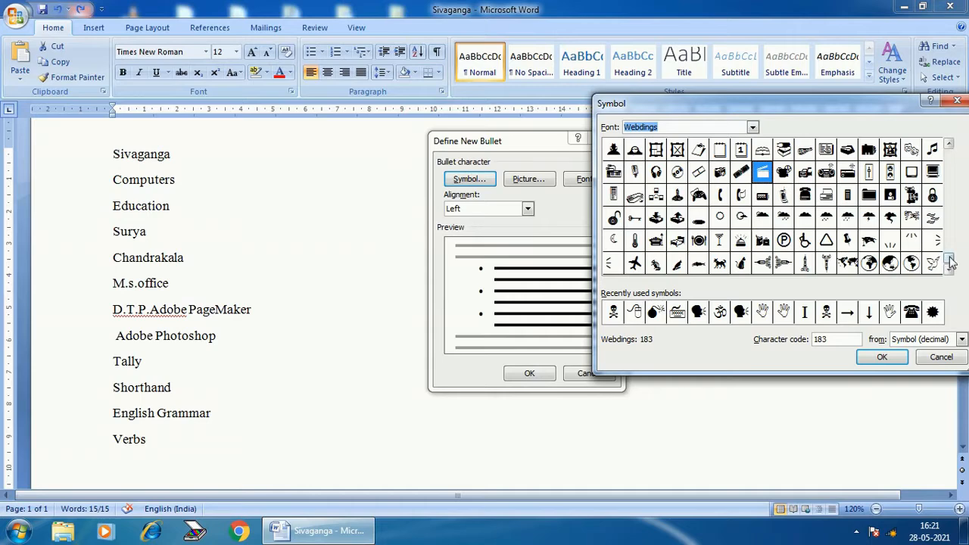
- Choose the Webdings dove symbol, character code 255, as the new bullet and apply it to the list
{"action": "left_click_drag", "start_coordinate": [951, 262], "coordinate": [953, 164]}
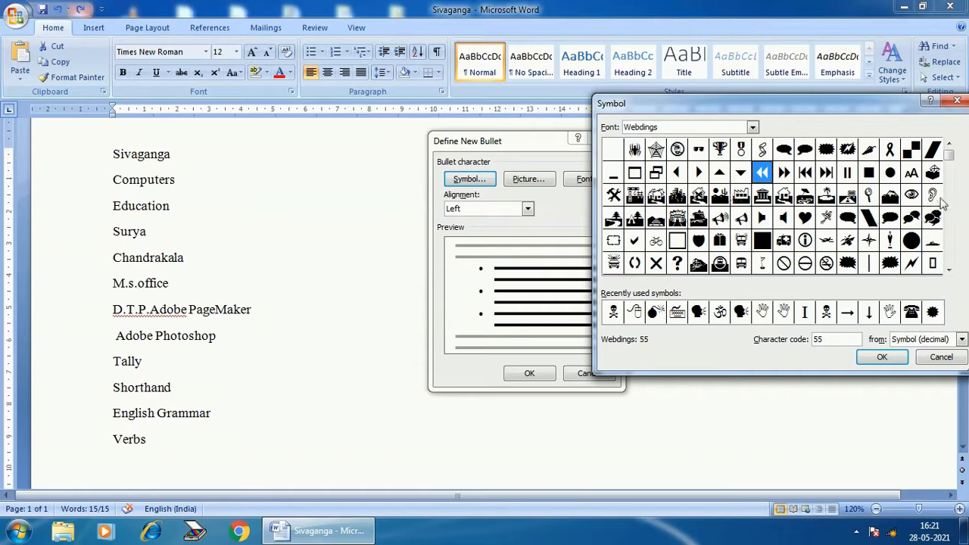
{"action": "left_click_drag", "start_coordinate": [952, 164], "coordinate": [954, 181]}
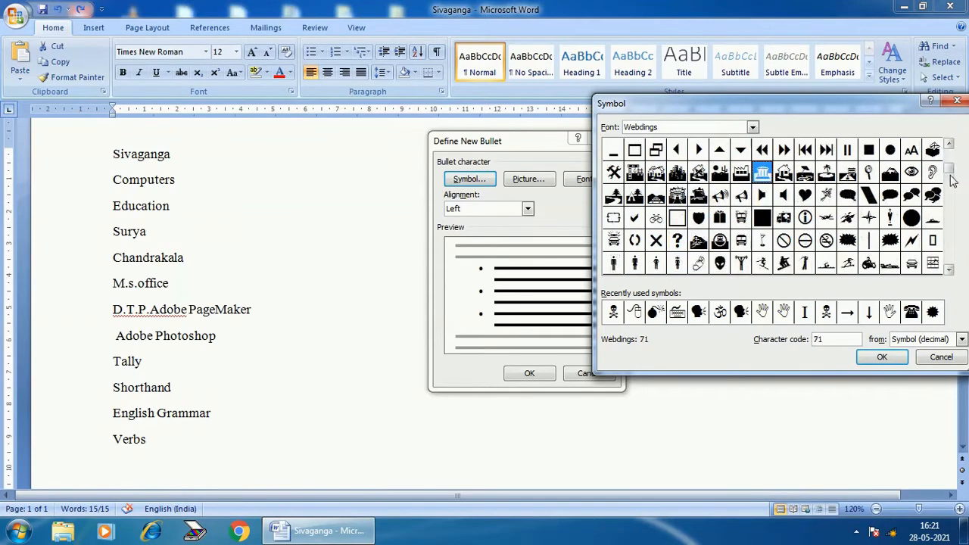
{"action": "left_click", "coordinate": [953, 182]}
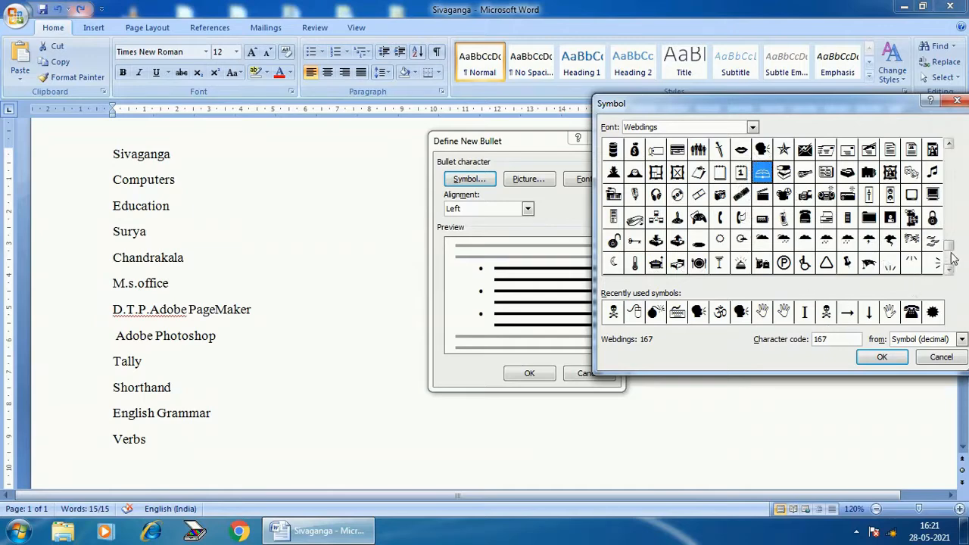
{"action": "left_click_drag", "start_coordinate": [951, 252], "coordinate": [951, 261]}
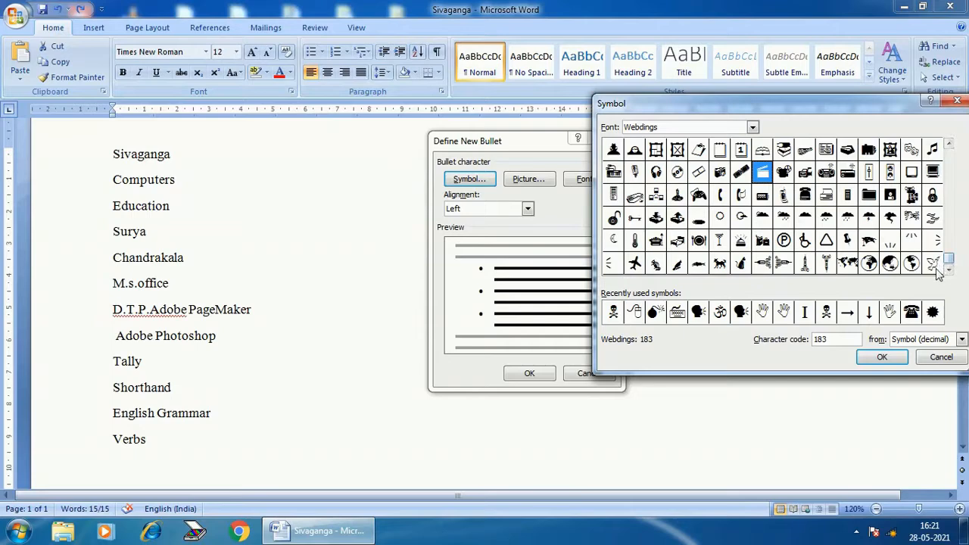
{"action": "left_click", "coordinate": [933, 263]}
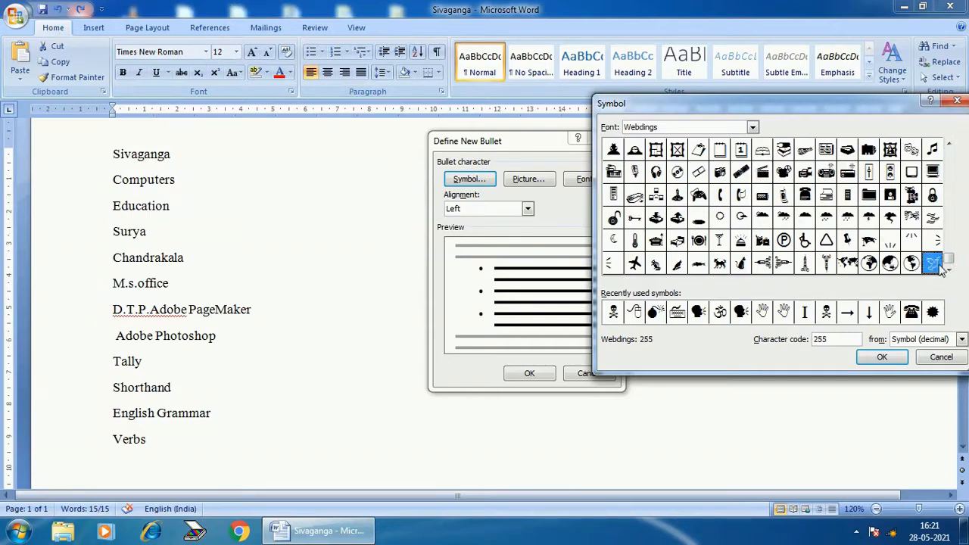
{"action": "left_click", "coordinate": [880, 362]}
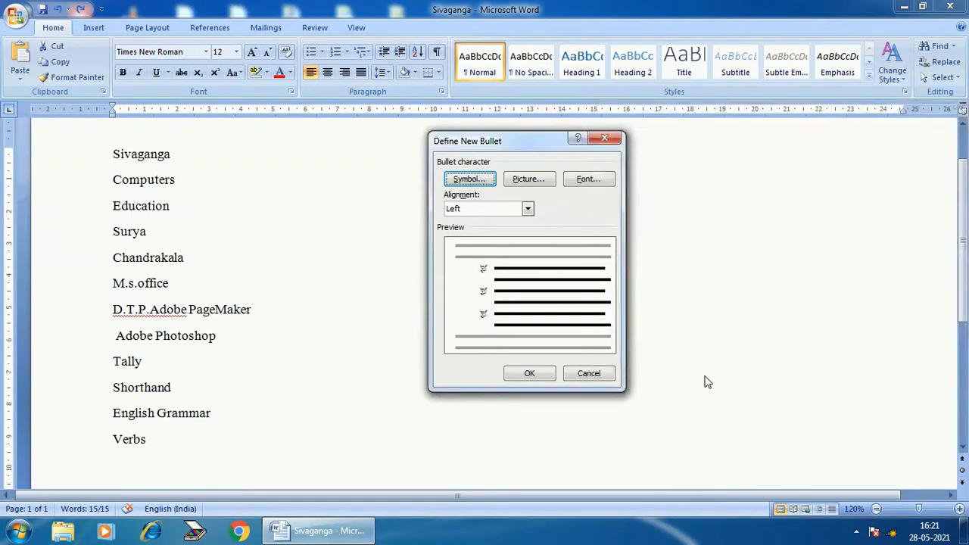
{"action": "left_click", "coordinate": [530, 373]}
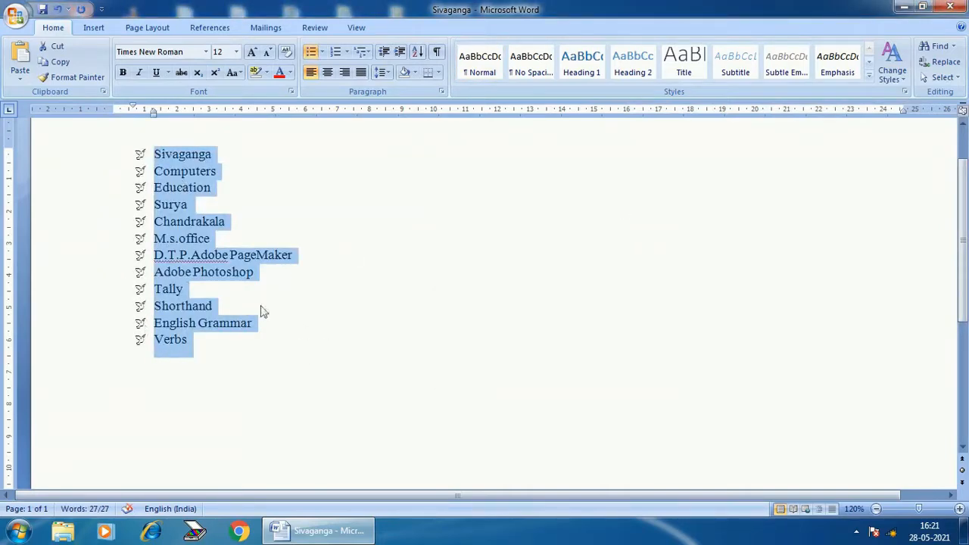
- Reopen the new bullet definition for the list and look through the Webdings symbols without choosing one
{"action": "left_click", "coordinate": [322, 52]}
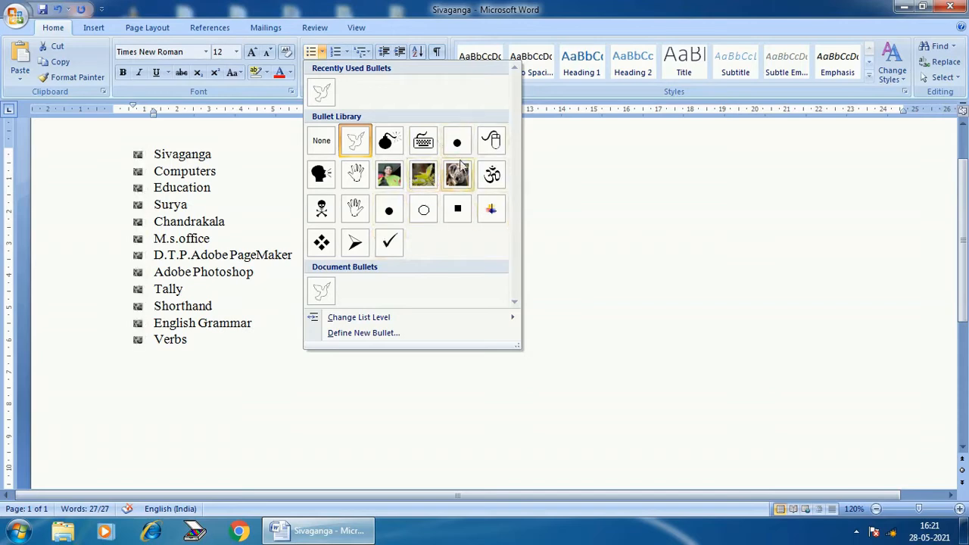
{"action": "left_click", "coordinate": [393, 338]}
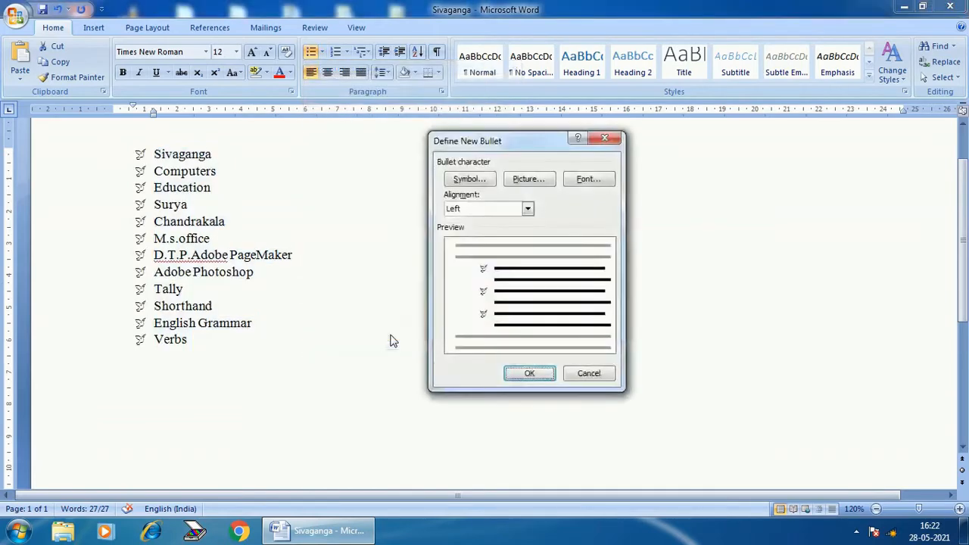
{"action": "left_click", "coordinate": [469, 180]}
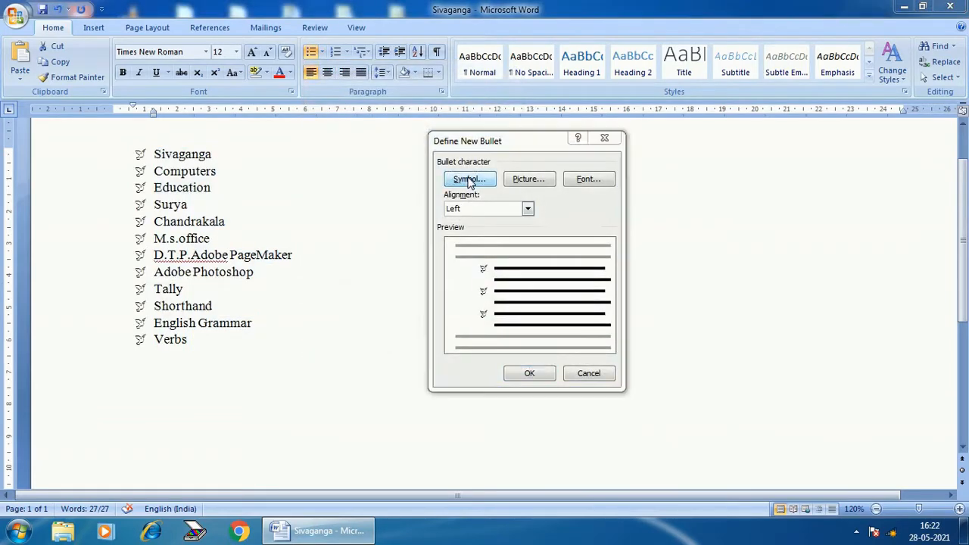
{"action": "left_click", "coordinate": [741, 128]}
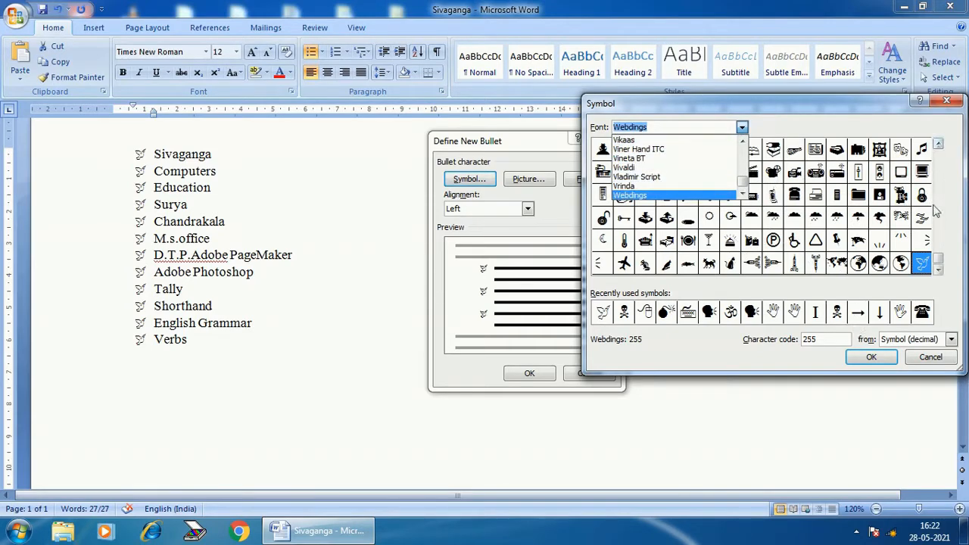
{"action": "left_click_drag", "start_coordinate": [939, 257], "coordinate": [939, 220]}
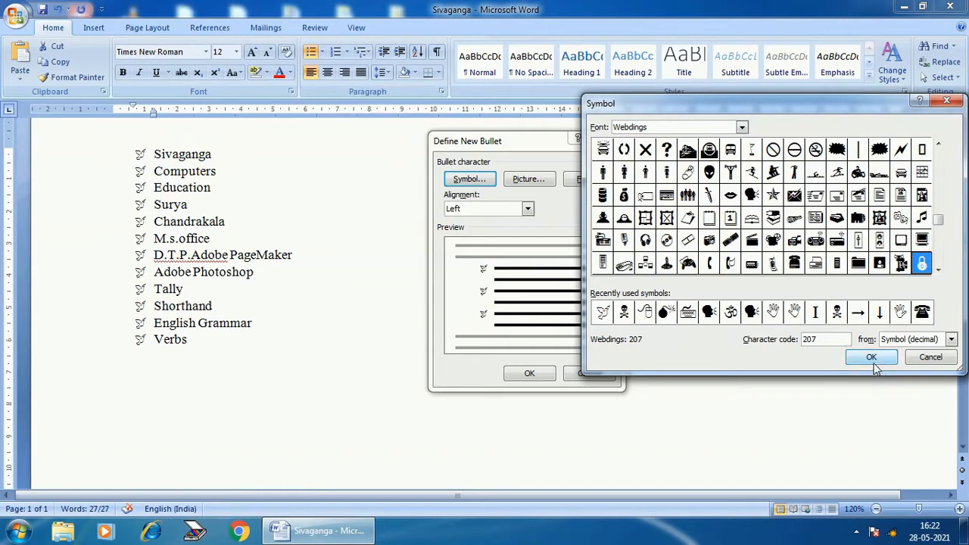
{"action": "left_click", "coordinate": [946, 100]}
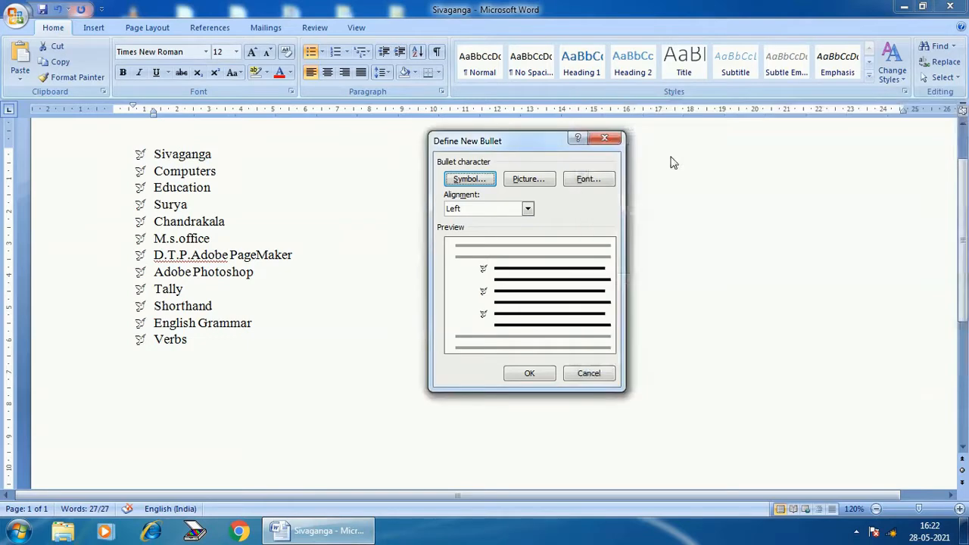
- Import the picture "november 1 004" from the "2019-10-31 november 1" folder into the picture bullet collection
{"action": "left_click", "coordinate": [540, 181]}
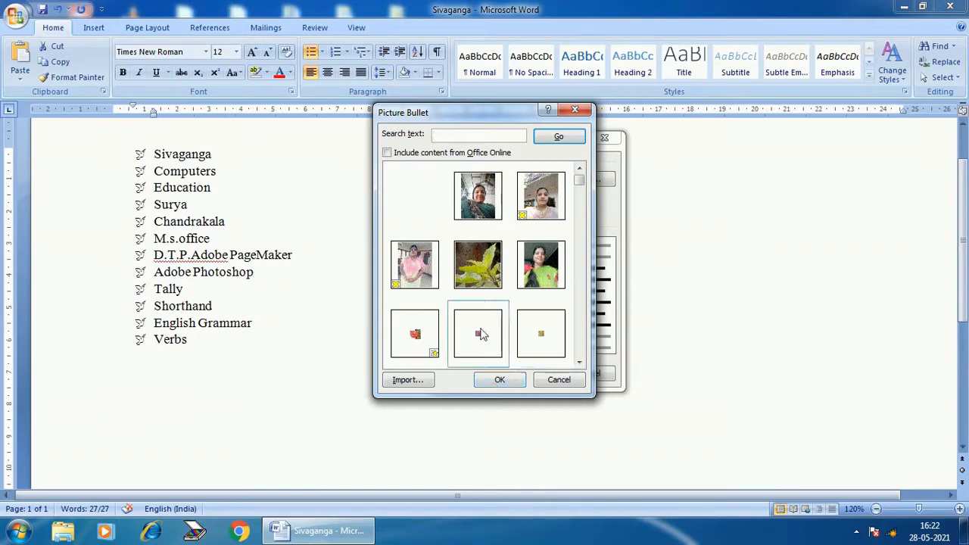
{"action": "left_click", "coordinate": [425, 381]}
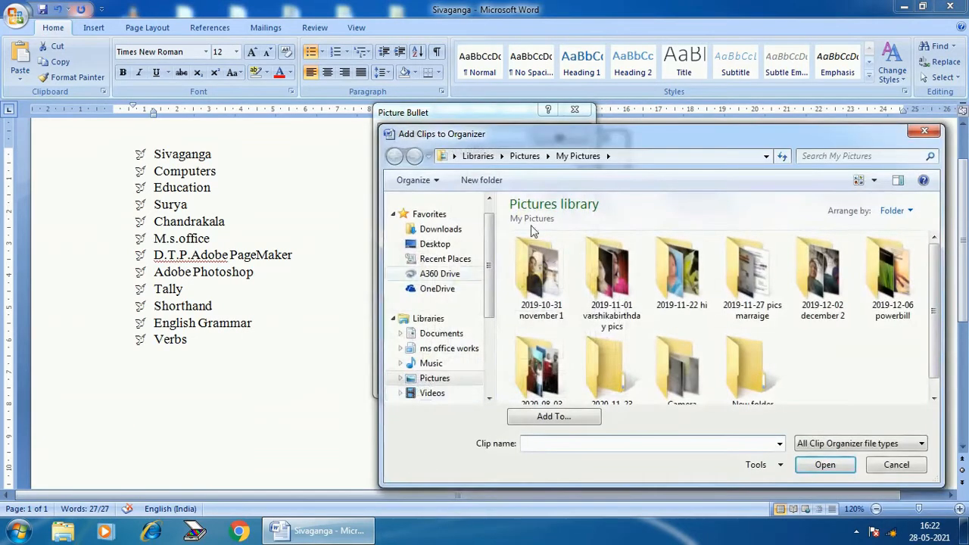
{"action": "left_click", "coordinate": [542, 281]}
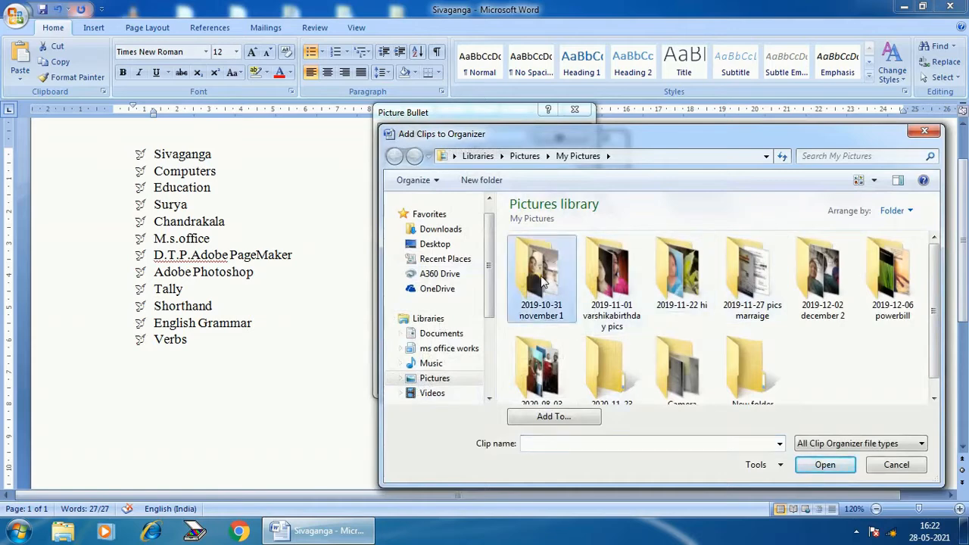
{"action": "right_click", "coordinate": [542, 281]}
{"action": "left_click", "coordinate": [599, 148]}
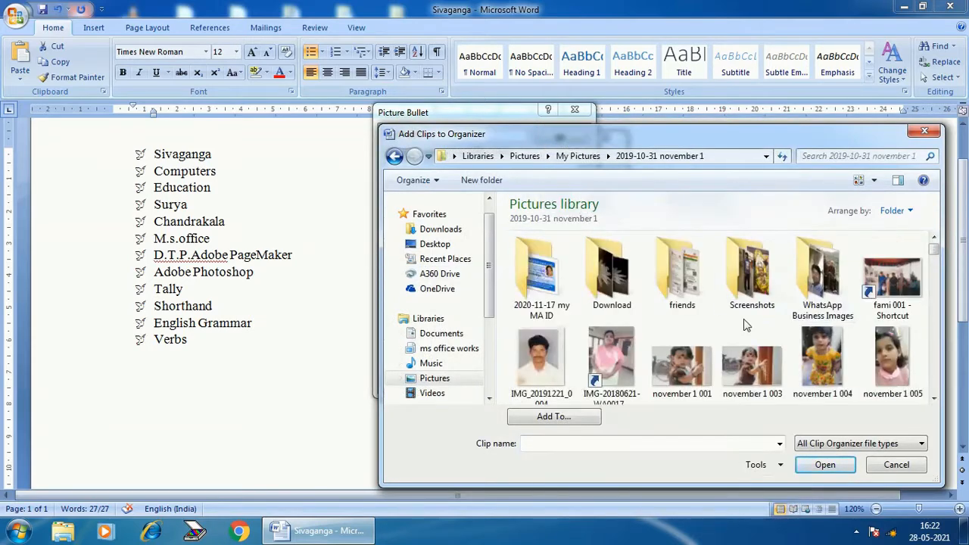
{"action": "left_click", "coordinate": [838, 361]}
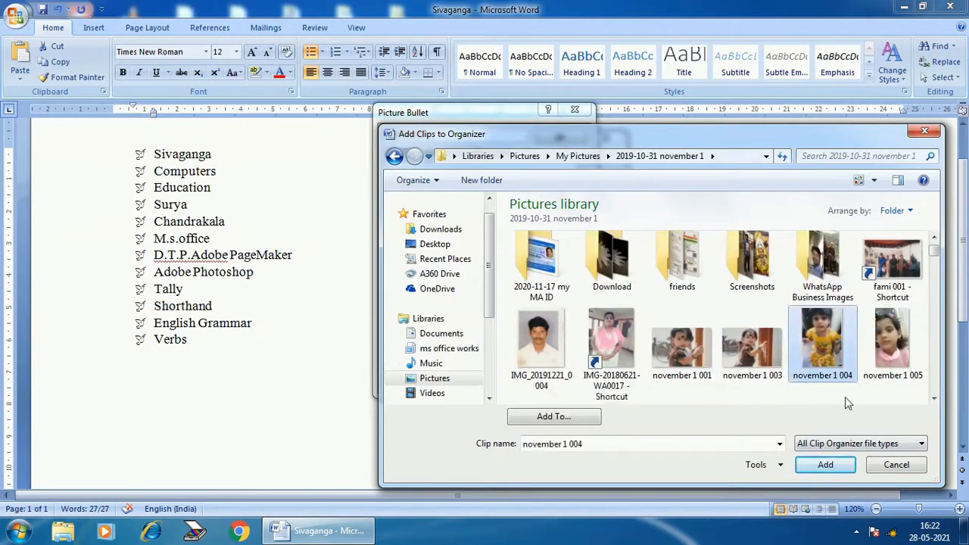
{"action": "left_click", "coordinate": [835, 465]}
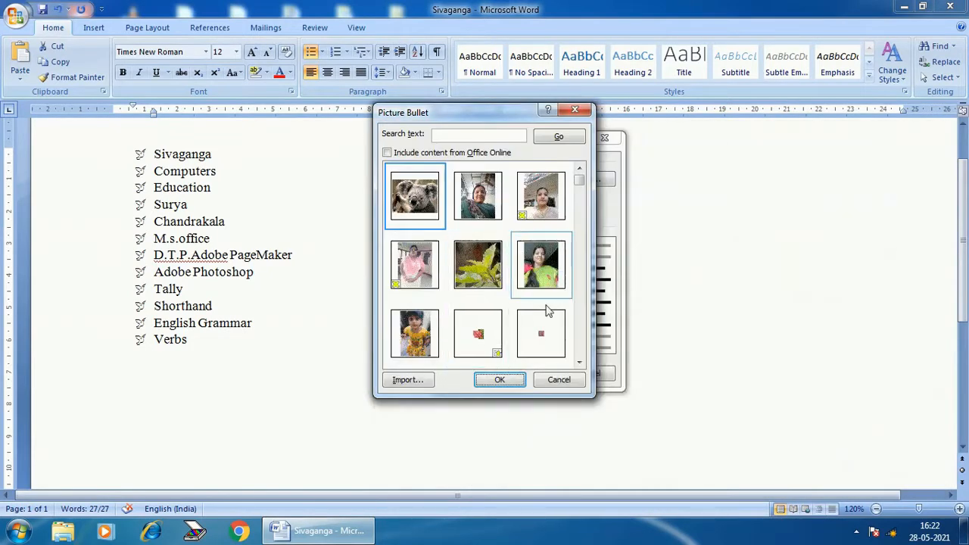
- Select the imported "november 1 004" picture as the bullet and apply it to the list
{"action": "left_click", "coordinate": [427, 341]}
{"action": "left_click", "coordinate": [496, 380]}
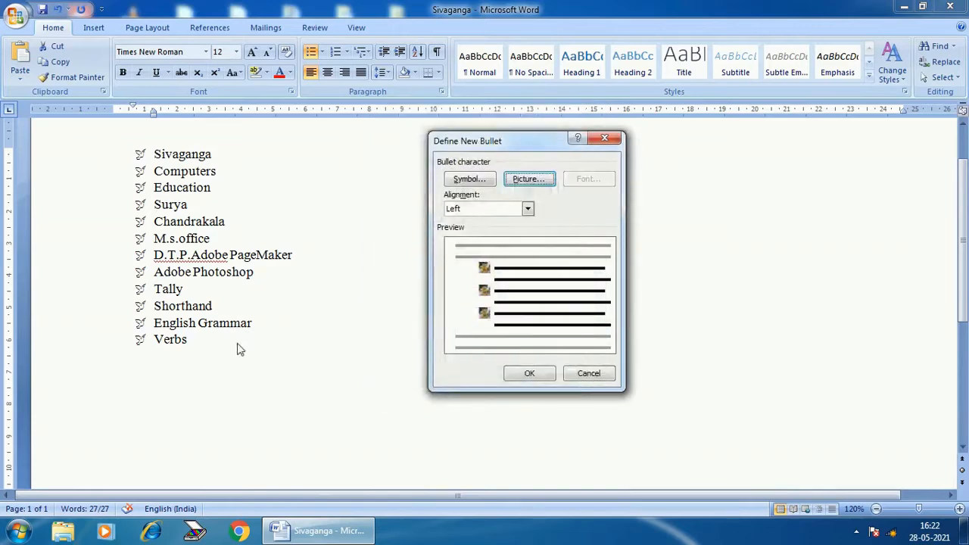
{"action": "left_click", "coordinate": [540, 380]}
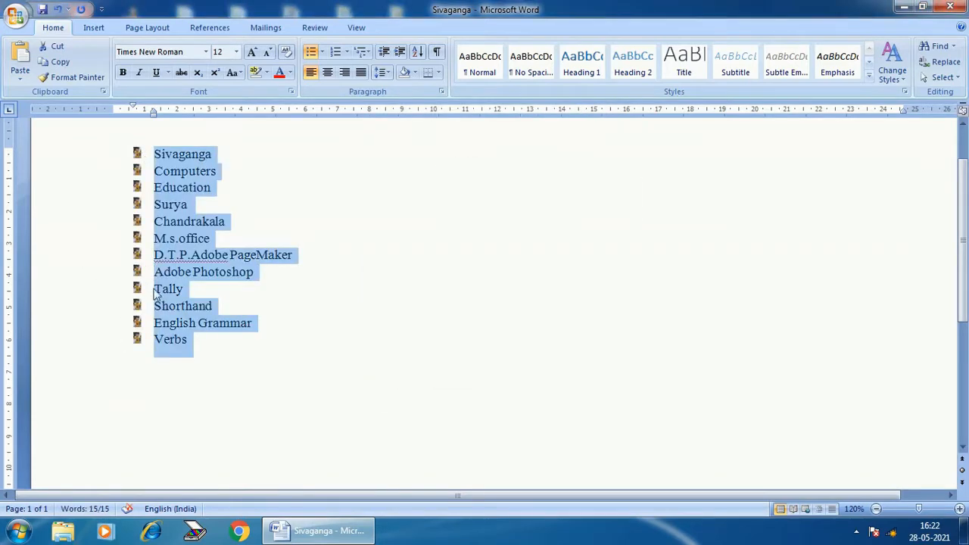
- Review the bullet definition options for the picture-bulleted list and accept them as they are
{"action": "left_click", "coordinate": [322, 53]}
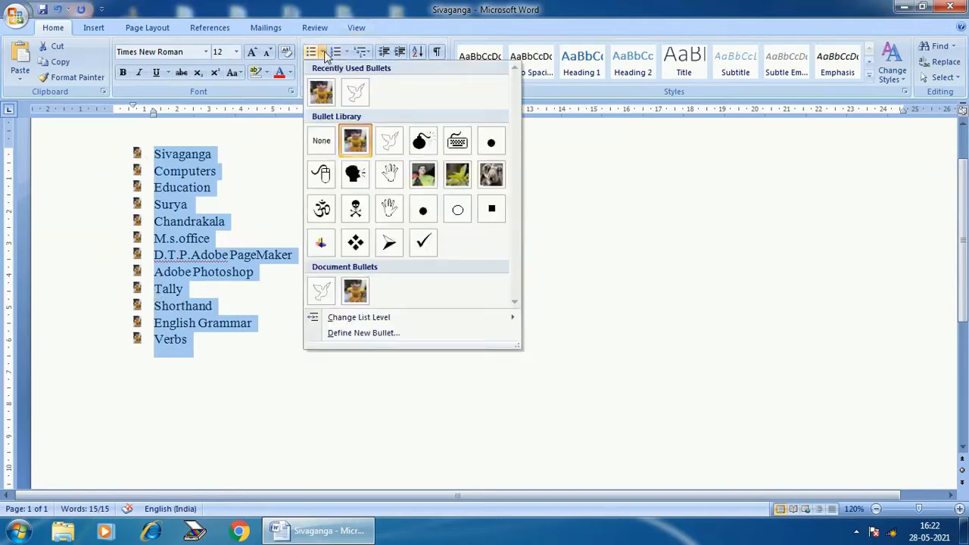
{"action": "left_click", "coordinate": [387, 333]}
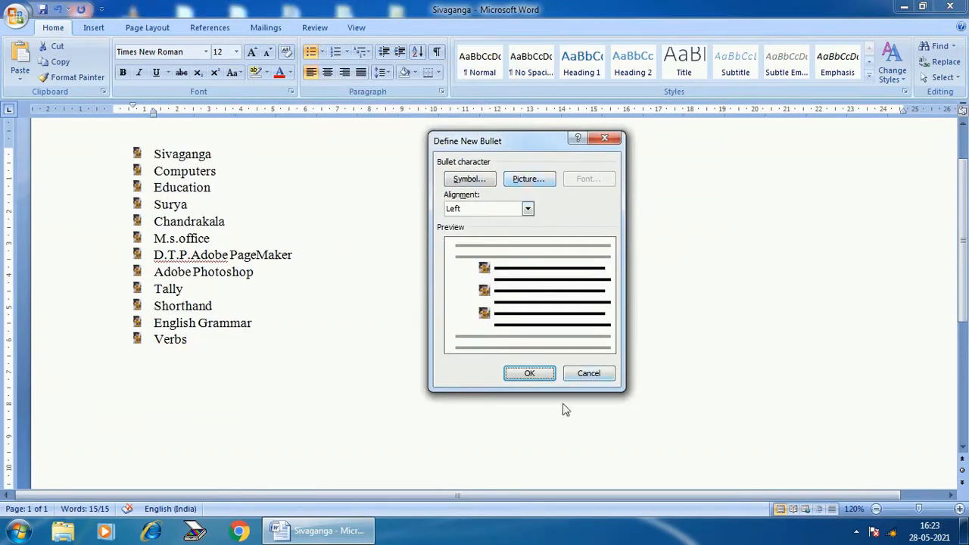
{"action": "left_click", "coordinate": [533, 378]}
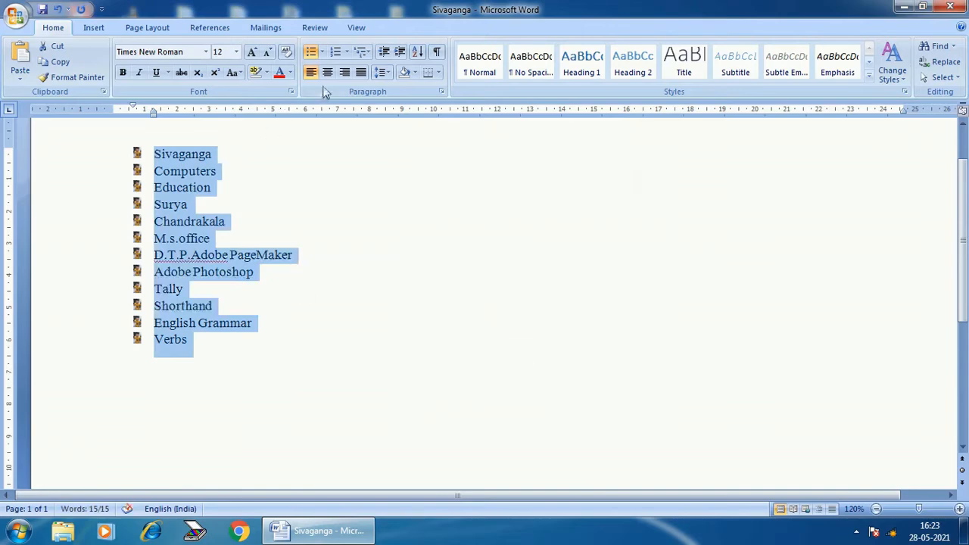
- Switch the list to check mark bullets from the bullet library, and finally remove the bullets by choosing None
{"action": "left_click", "coordinate": [323, 51]}
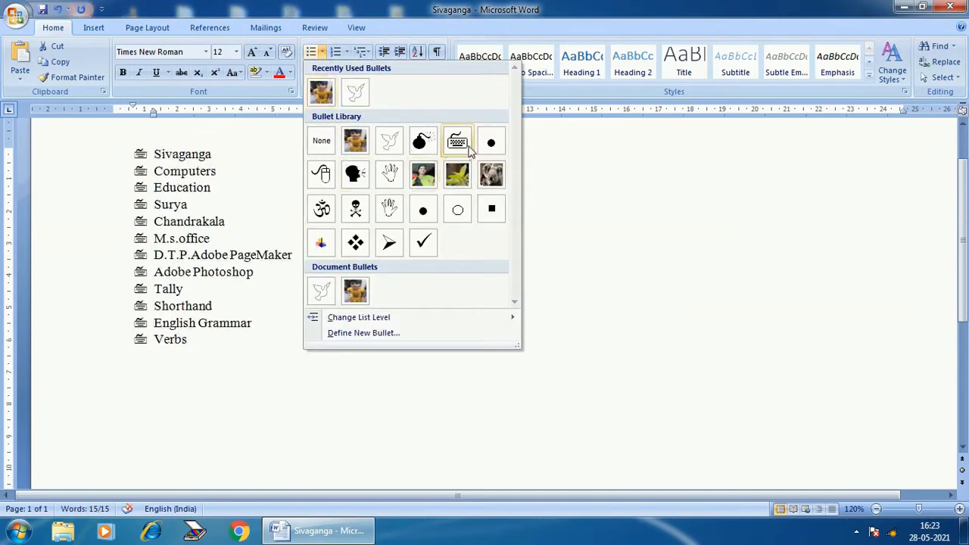
{"action": "left_click", "coordinate": [422, 242]}
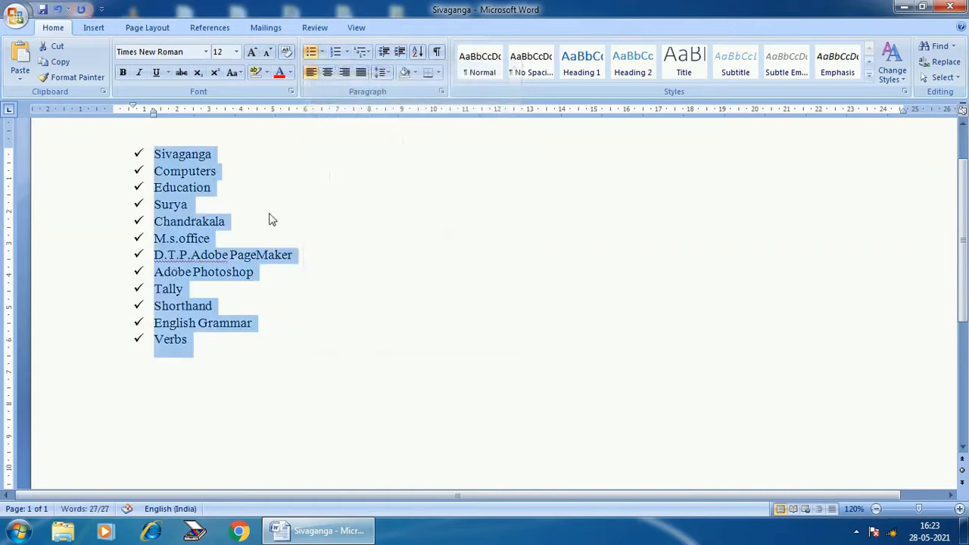
{"action": "left_click", "coordinate": [322, 52]}
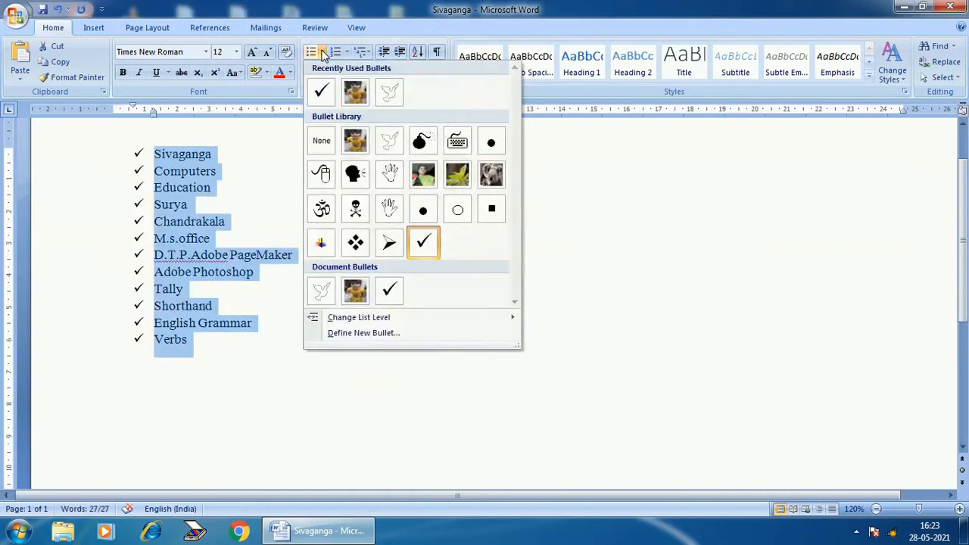
{"action": "left_click", "coordinate": [324, 141]}
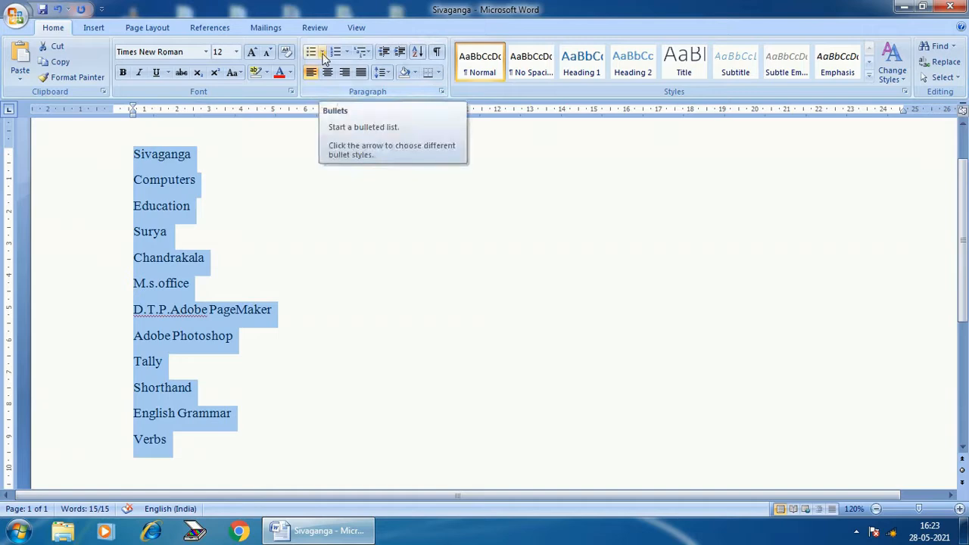
- Number the list in the 1., 2., 3. format and add the item "hdfjhdjk" after "Verbs"
{"action": "left_click", "coordinate": [347, 52]}
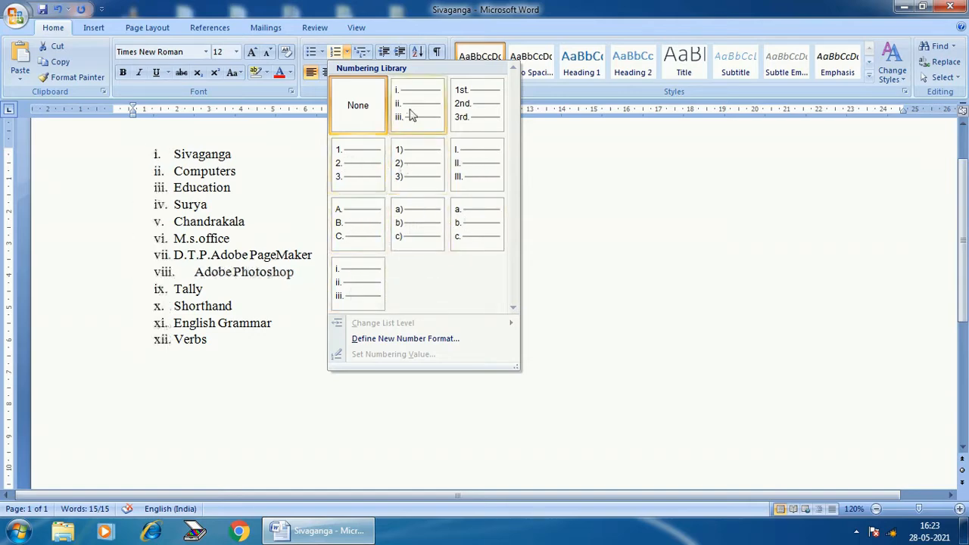
{"action": "left_click", "coordinate": [362, 170]}
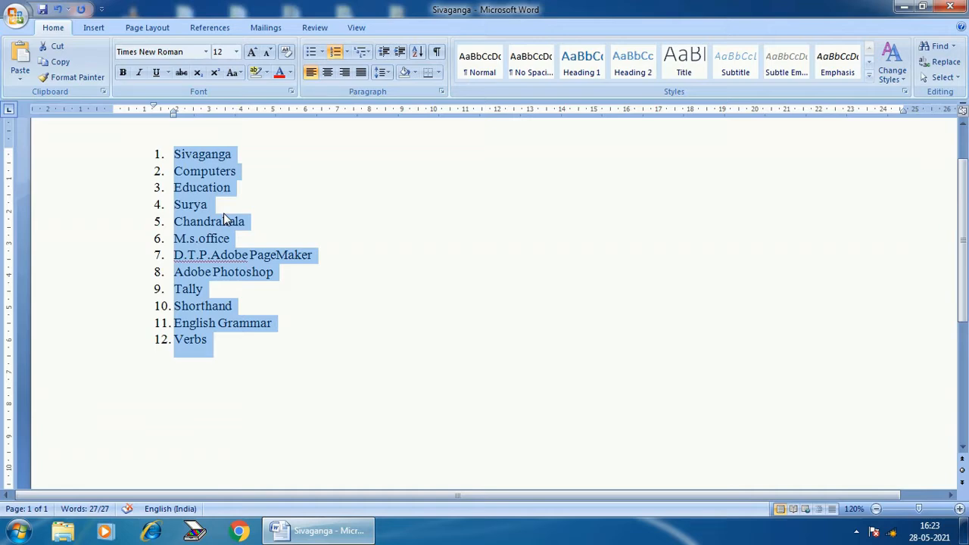
{"action": "left_click", "coordinate": [214, 344]}
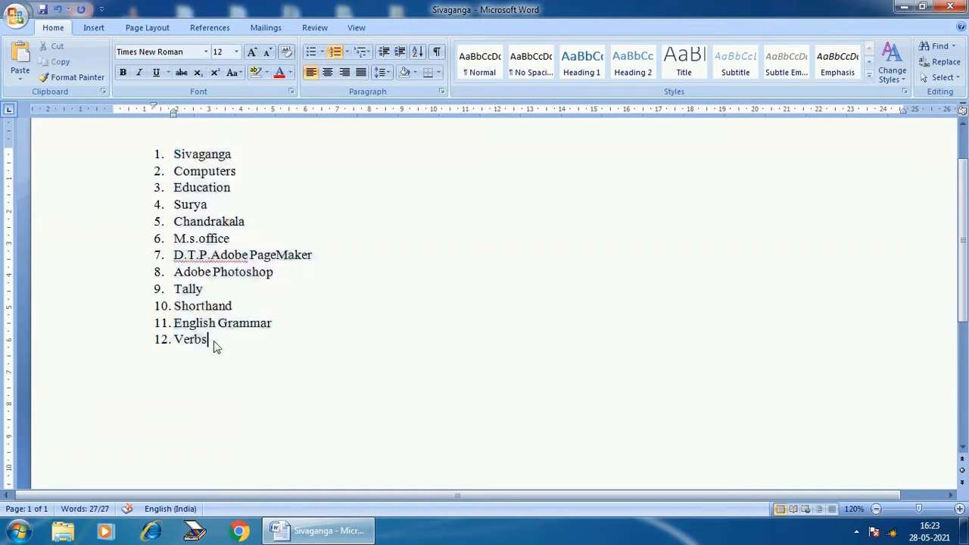
{"action": "key", "text": "Return"}
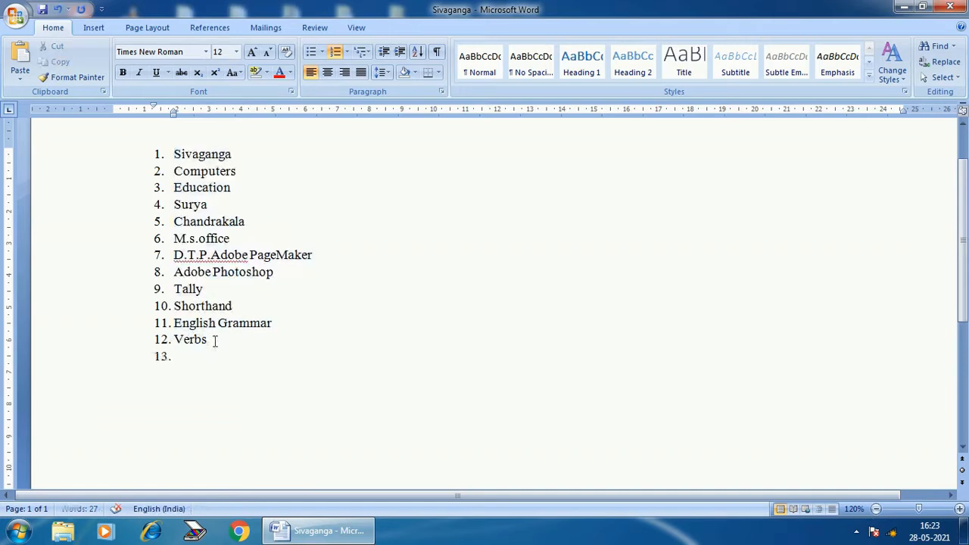
{"action": "type", "text": "hdfjhdjk"}
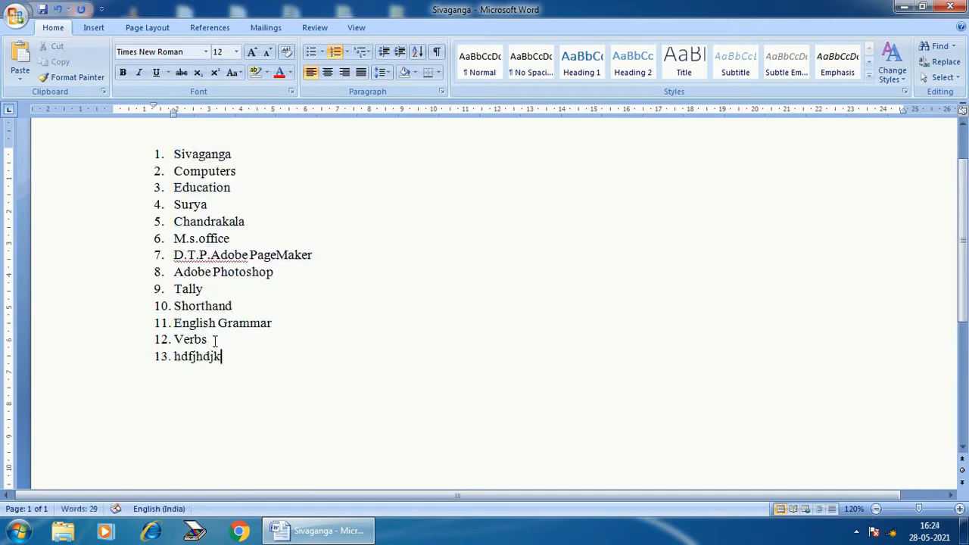
- Append the filler items djkdkl, fjdlkfjd, fmdlkfjd, dfkdl;.fk, dkfld.;f, jhj and kjkj to the end of the numbered list
{"action": "key", "text": "Return"}
{"action": "type", "text": "djkdkl"}
{"action": "key", "text": "Return"}
{"action": "type", "text": "fjdlkfjd"}
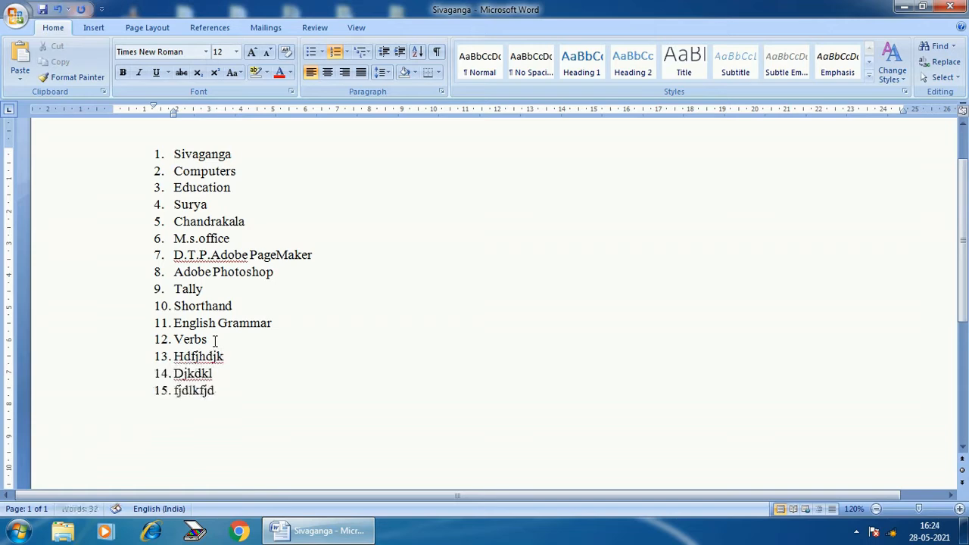
{"action": "key", "text": "Return"}
{"action": "type", "text": "fmdlkfjd"}
{"action": "key", "text": "Return"}
{"action": "type", "text": "dfkdl;.fk"}
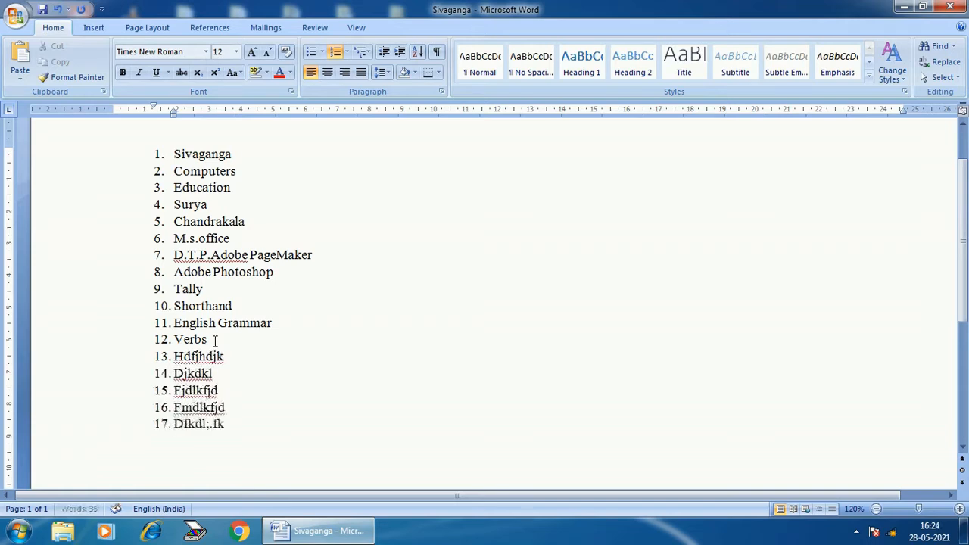
{"action": "key", "text": "Return"}
{"action": "type", "text": "dkfld.;f"}
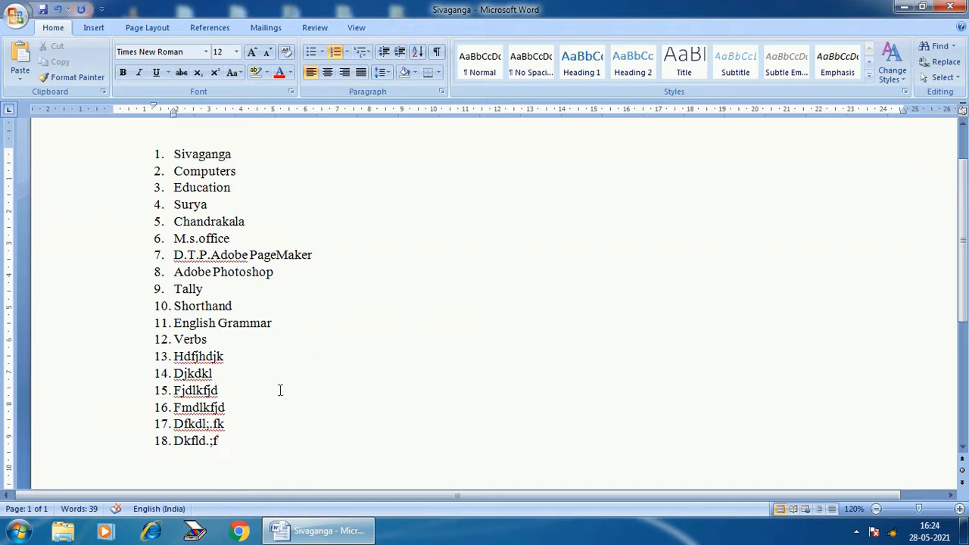
{"action": "scroll", "coordinate": [280, 390], "scroll_direction": "down", "scroll_amount": 1}
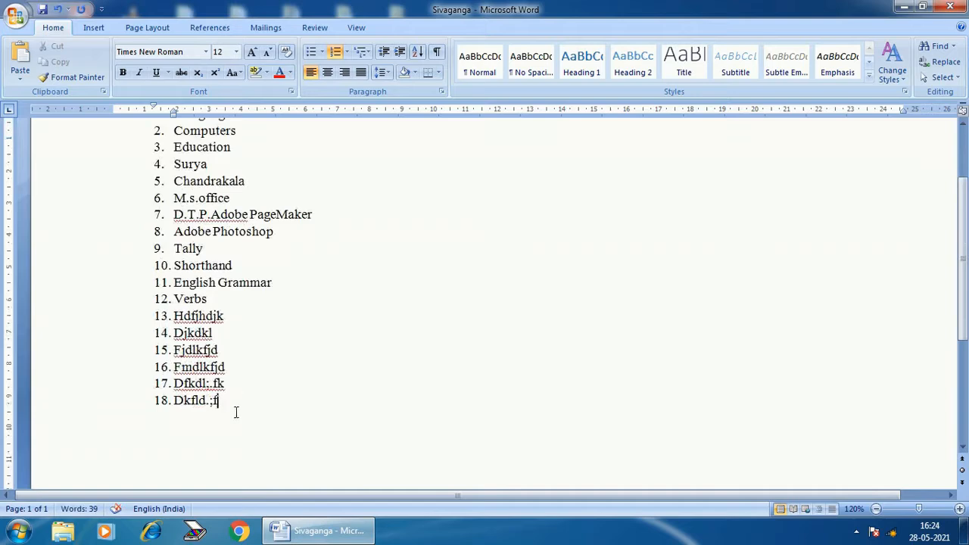
{"action": "key", "text": "Return"}
{"action": "type", "text": "jhj"}
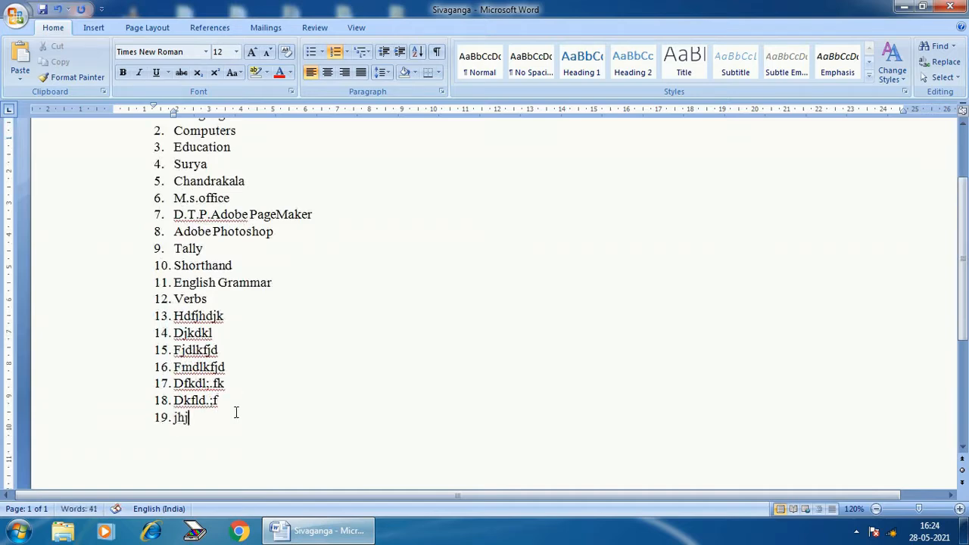
{"action": "key", "text": "Return"}
{"action": "type", "text": "kjkj"}
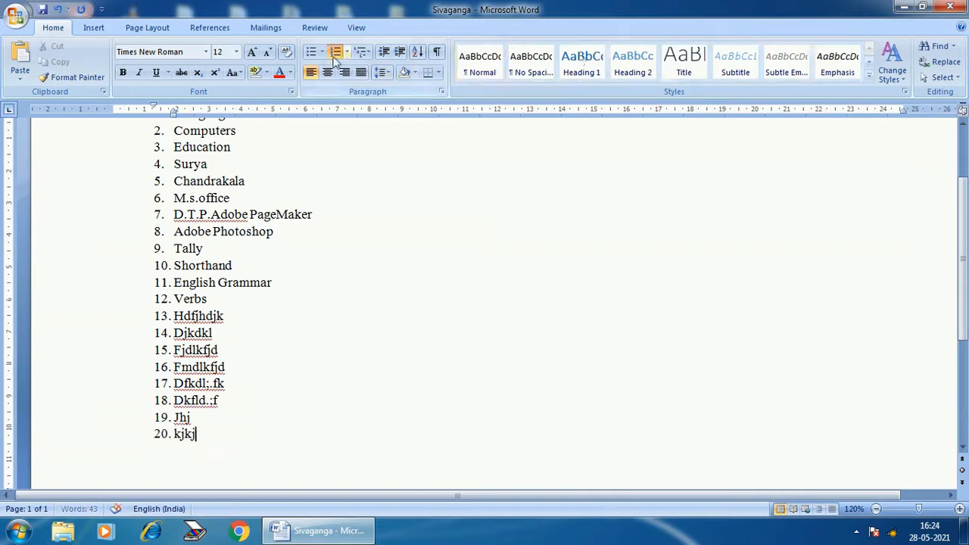
- Select the entire list and remove its numbering by choosing None
{"action": "left_click", "coordinate": [348, 51]}
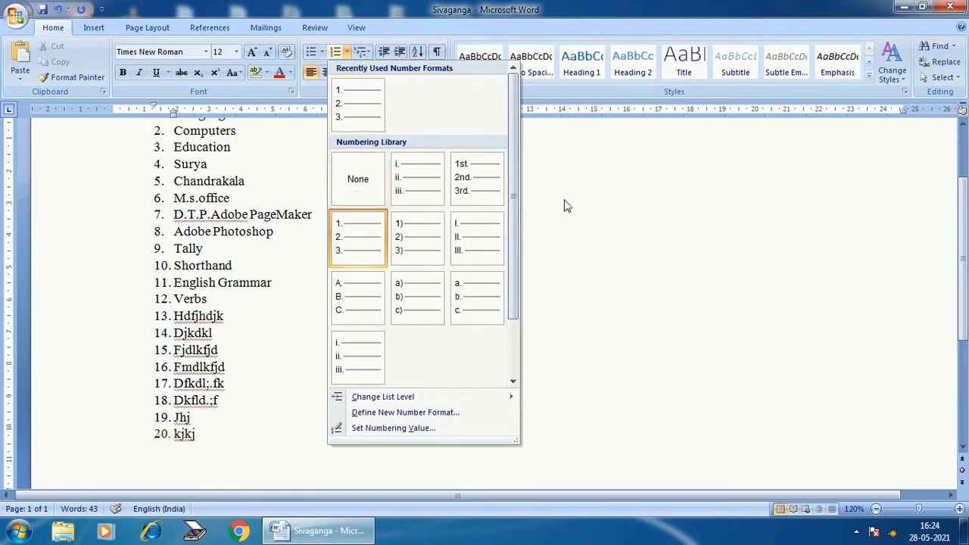
{"action": "left_click", "coordinate": [170, 253]}
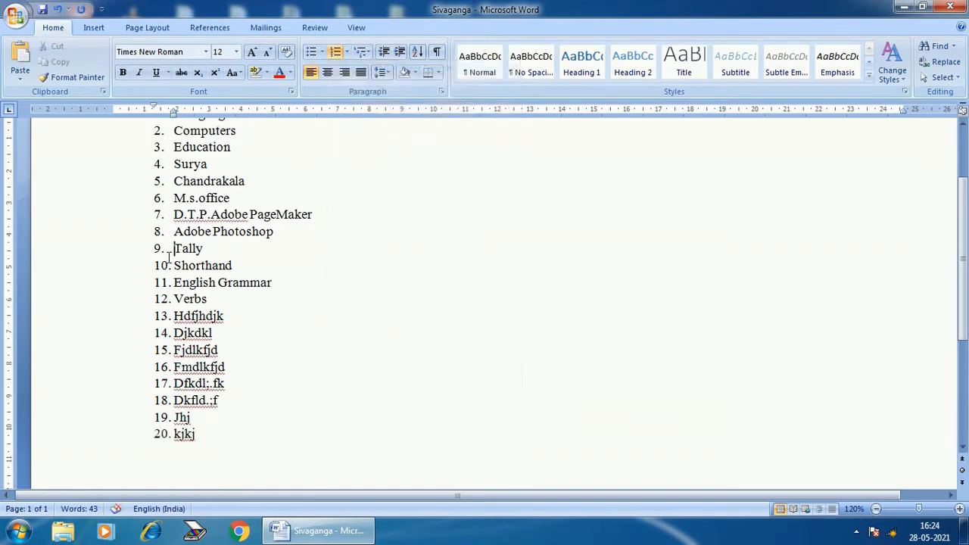
{"action": "key", "text": "ctrl+a"}
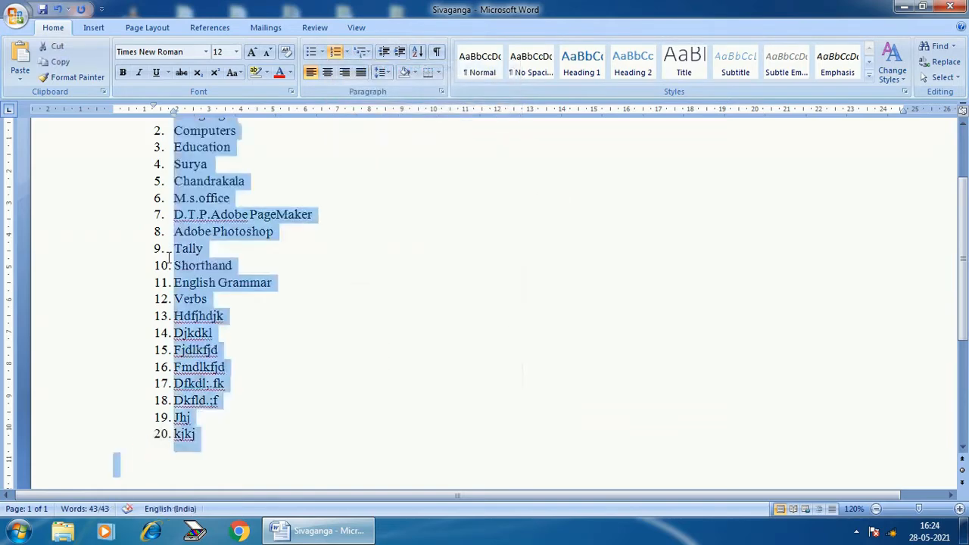
{"action": "left_click", "coordinate": [350, 52]}
{"action": "left_click", "coordinate": [350, 173]}
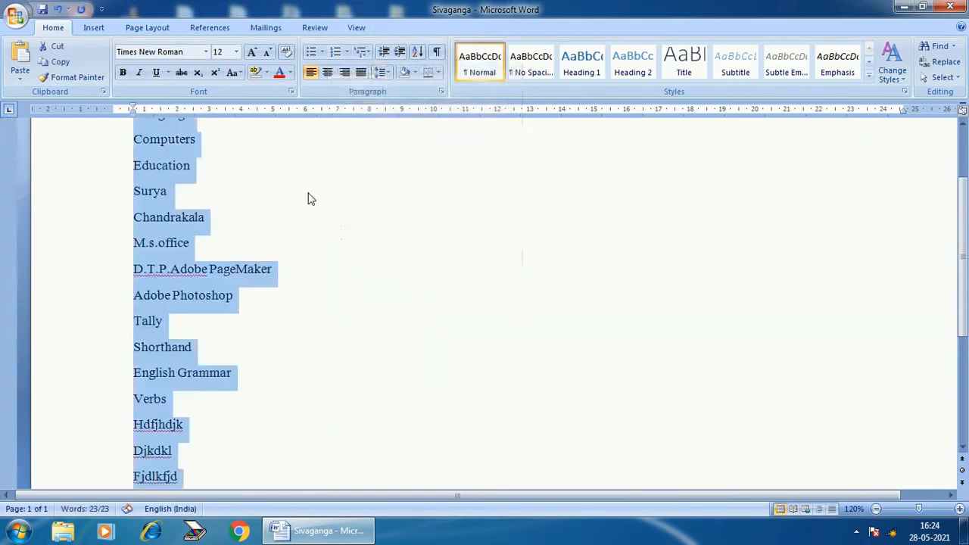
- Delete the filler entries from "Hdfjhdjk" through "kjkj" below "Verbs"
{"action": "scroll", "coordinate": [308, 199], "scroll_direction": "up", "scroll_amount": 1}
{"action": "scroll", "coordinate": [308, 199], "scroll_direction": "down", "scroll_amount": 2}
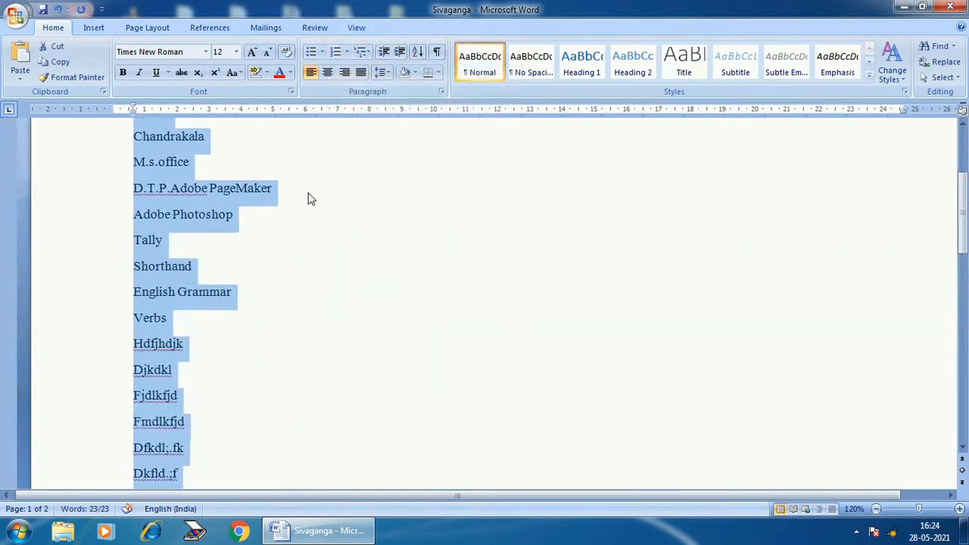
{"action": "scroll", "coordinate": [308, 198], "scroll_direction": "down", "scroll_amount": 1}
{"action": "left_click", "coordinate": [130, 263]}
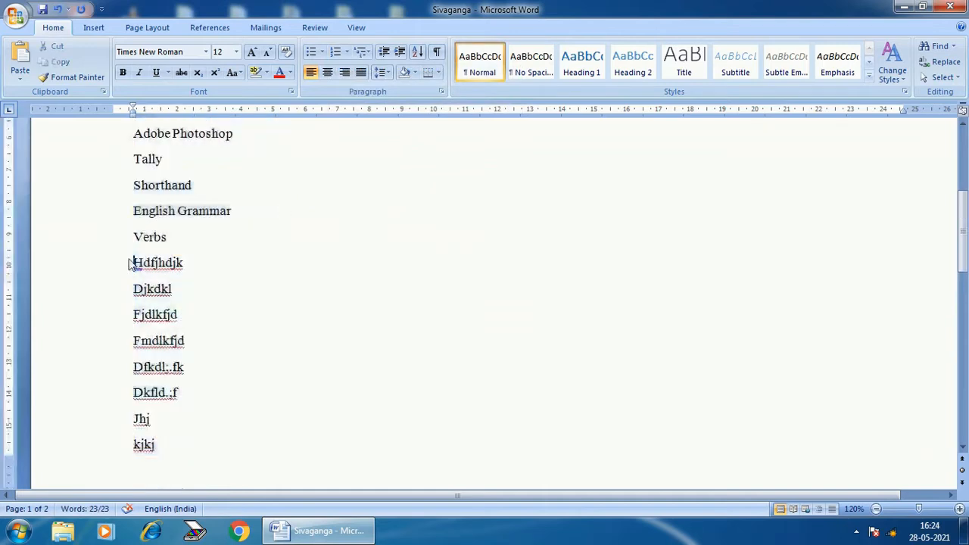
{"action": "left_click_drag", "start_coordinate": [130, 263], "coordinate": [232, 464]}
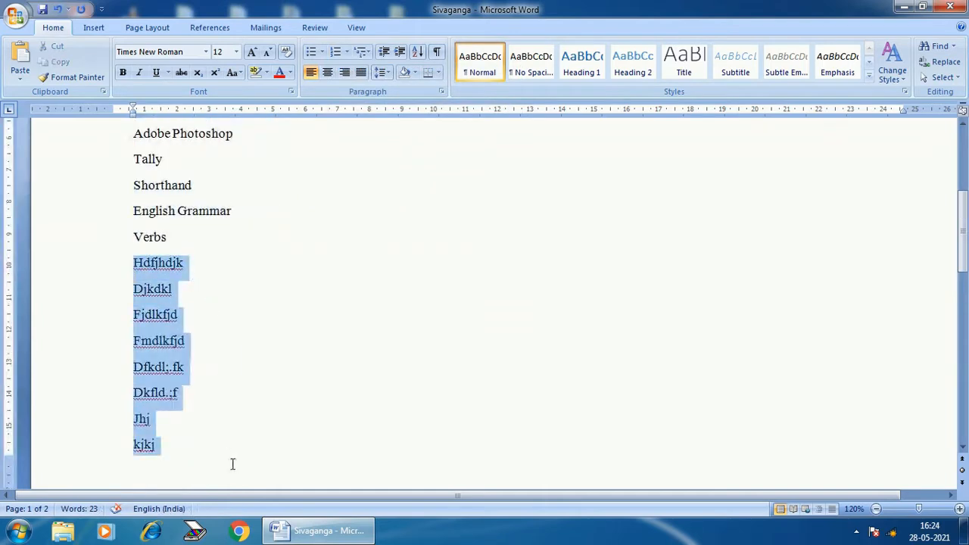
{"action": "key", "text": "Delete"}
- Select the whole list and cycle its alignment through justified, centered and right, ending on left
{"action": "scroll", "coordinate": [439, 240], "scroll_direction": "up", "scroll_amount": 1}
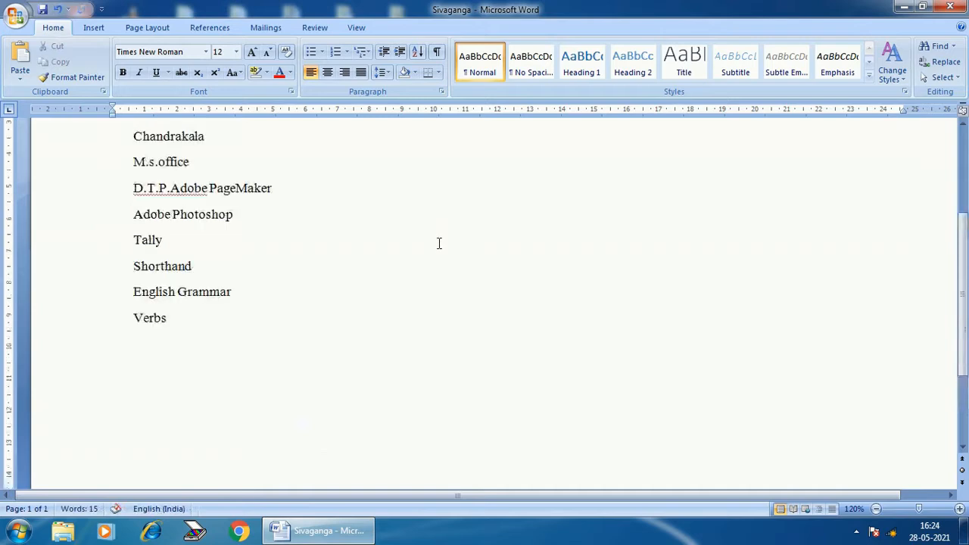
{"action": "scroll", "coordinate": [439, 243], "scroll_direction": "up", "scroll_amount": 3}
{"action": "scroll", "coordinate": [440, 243], "scroll_direction": "down", "scroll_amount": 1}
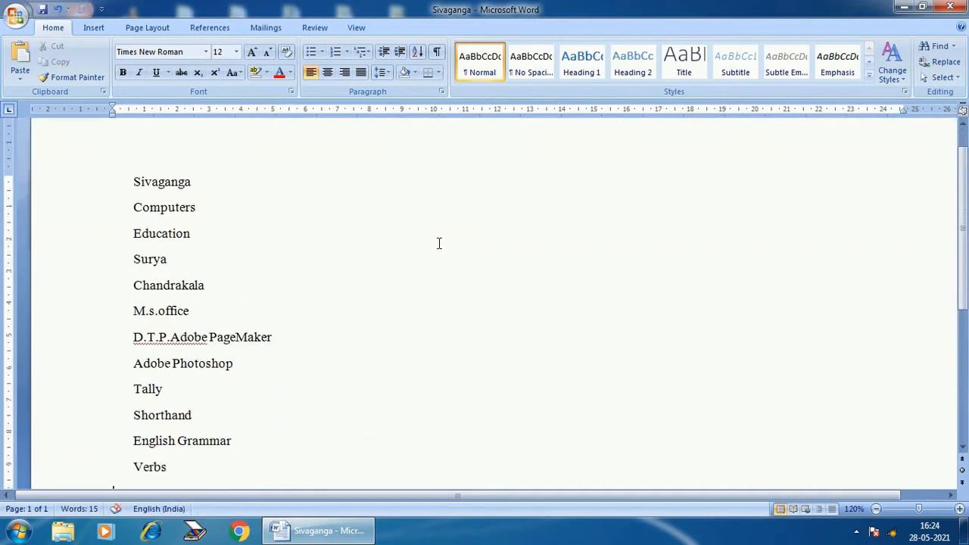
{"action": "scroll", "coordinate": [440, 243], "scroll_direction": "down", "scroll_amount": 1}
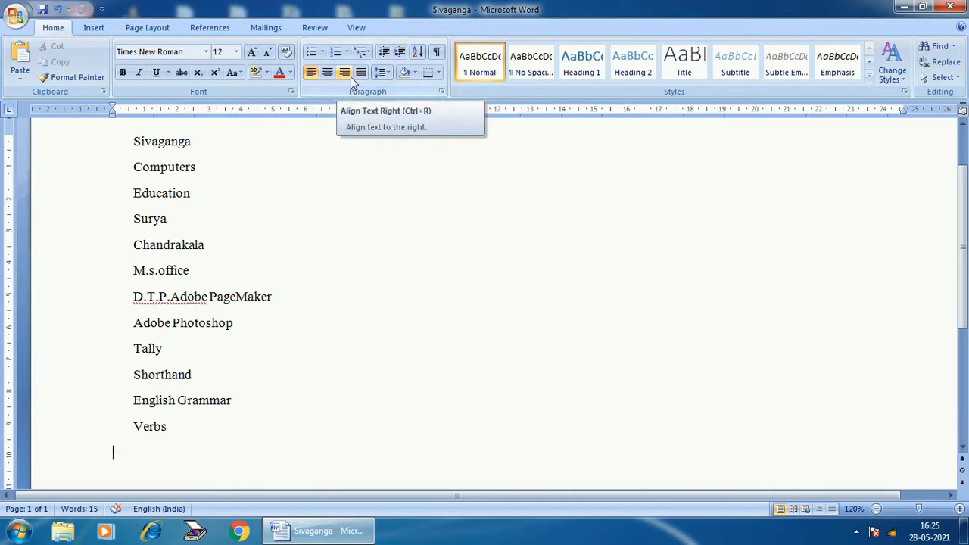
{"action": "left_click", "coordinate": [304, 303]}
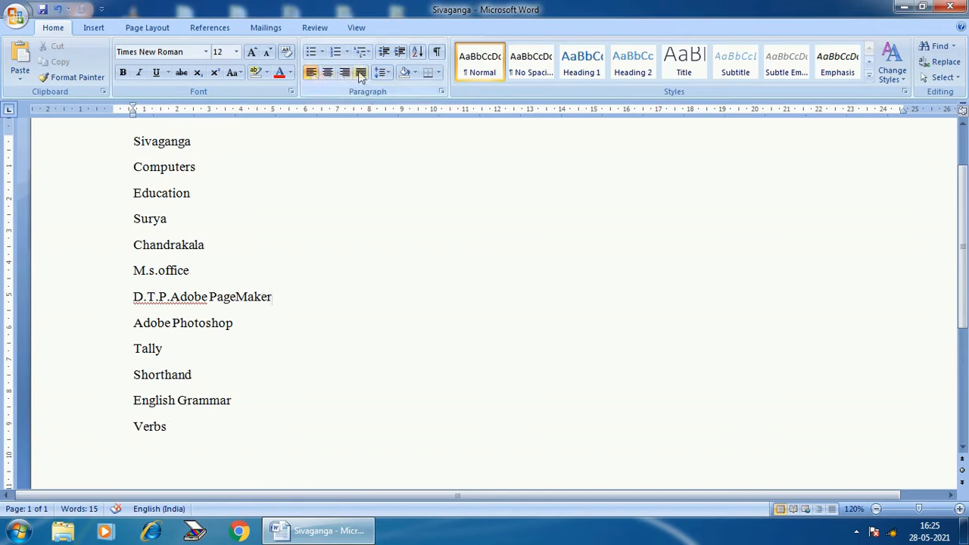
{"action": "left_click_drag", "start_coordinate": [134, 141], "coordinate": [242, 450]}
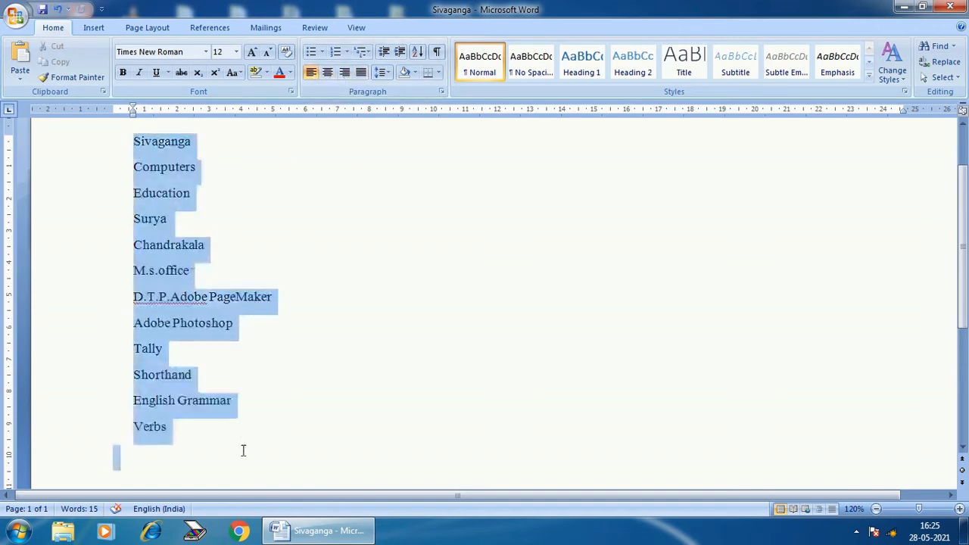
{"action": "left_click", "coordinate": [315, 74]}
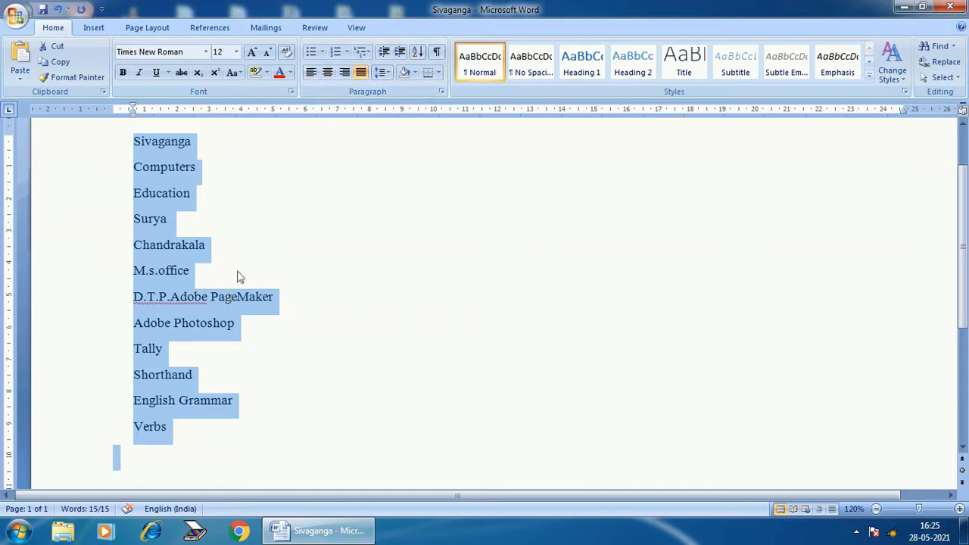
{"action": "left_click", "coordinate": [330, 76]}
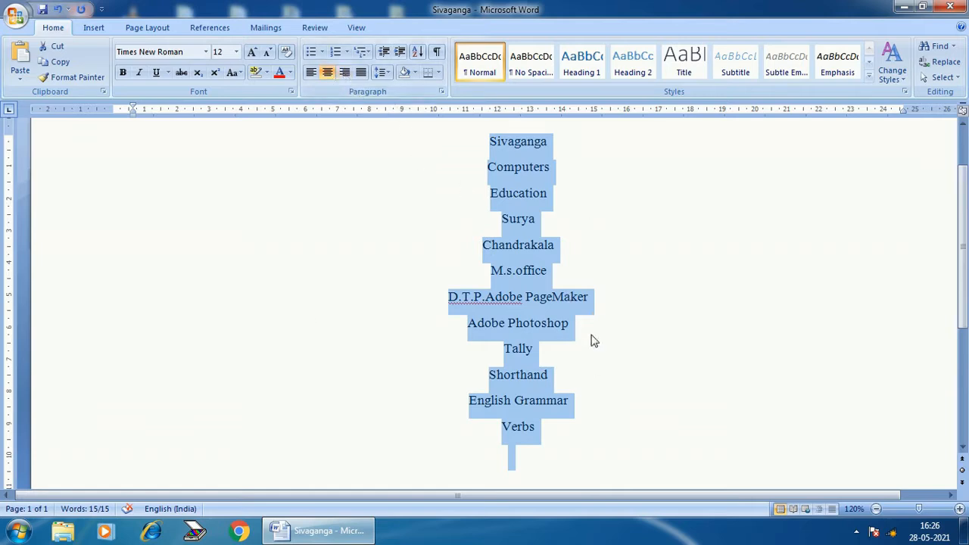
{"action": "left_click", "coordinate": [345, 72]}
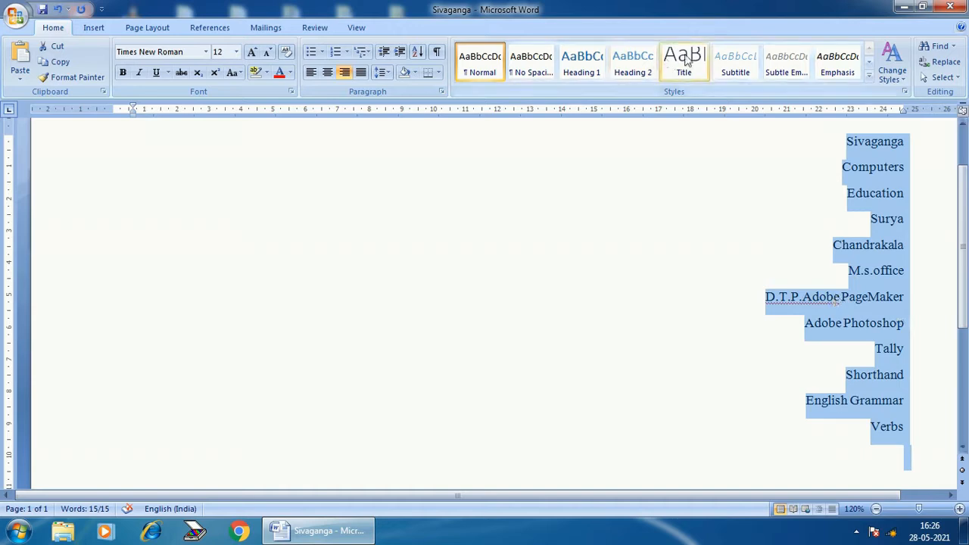
{"action": "left_click", "coordinate": [311, 71]}
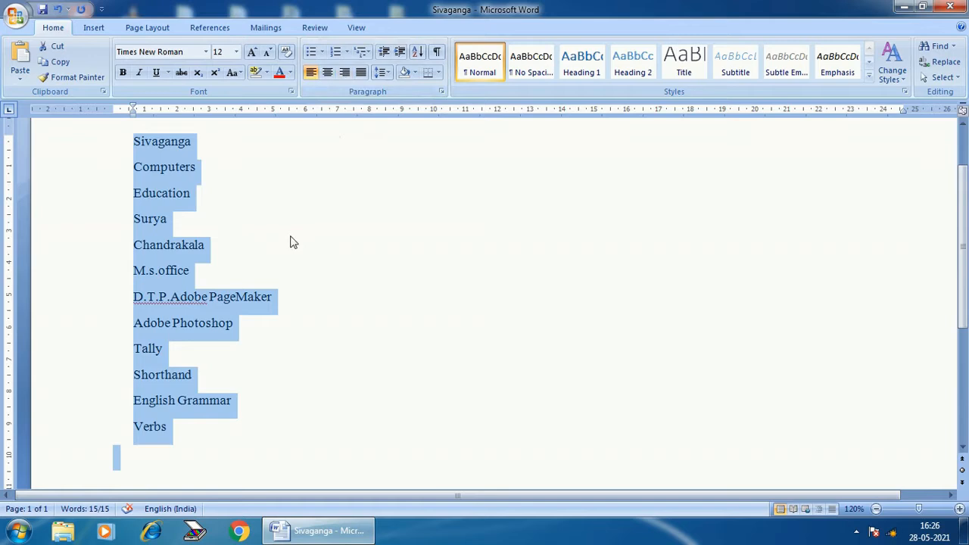
- Replace the selected list with sample paragraphs generated by =rand()
{"action": "key", "text": "Delete"}
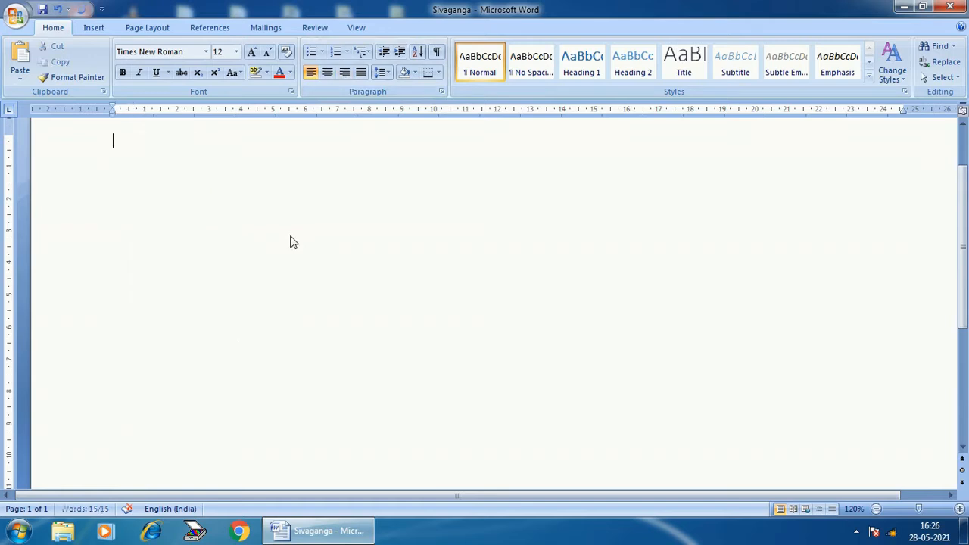
{"action": "type", "text": "=rans"}
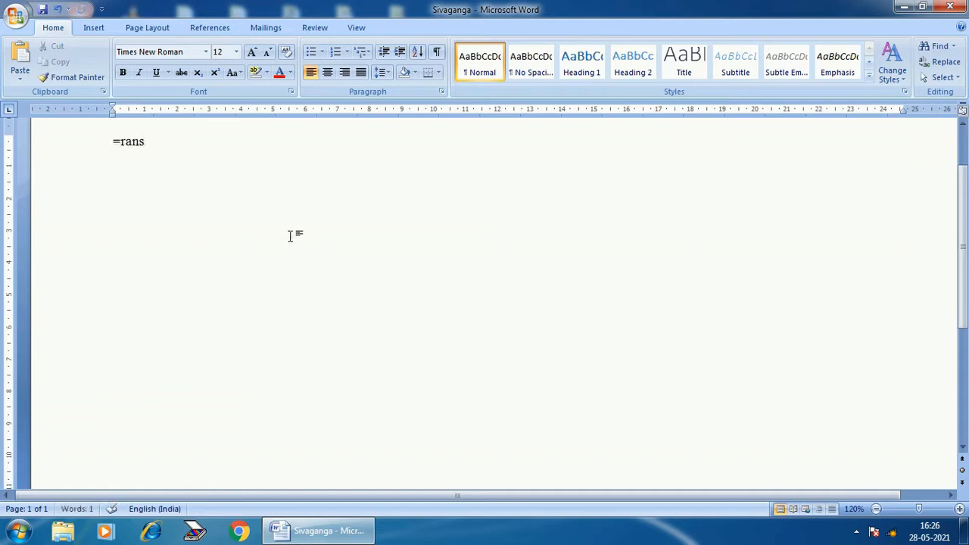
{"action": "key", "text": "BackSpace"}
{"action": "type", "text": "d()"}
{"action": "key", "text": "Return"}
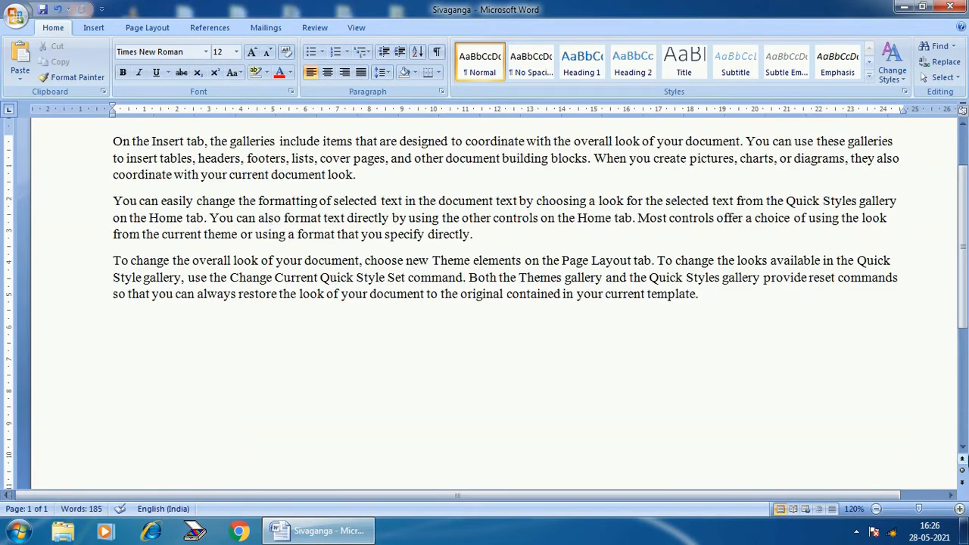
{"action": "scroll", "coordinate": [966, 241], "scroll_direction": "up", "scroll_amount": 1}
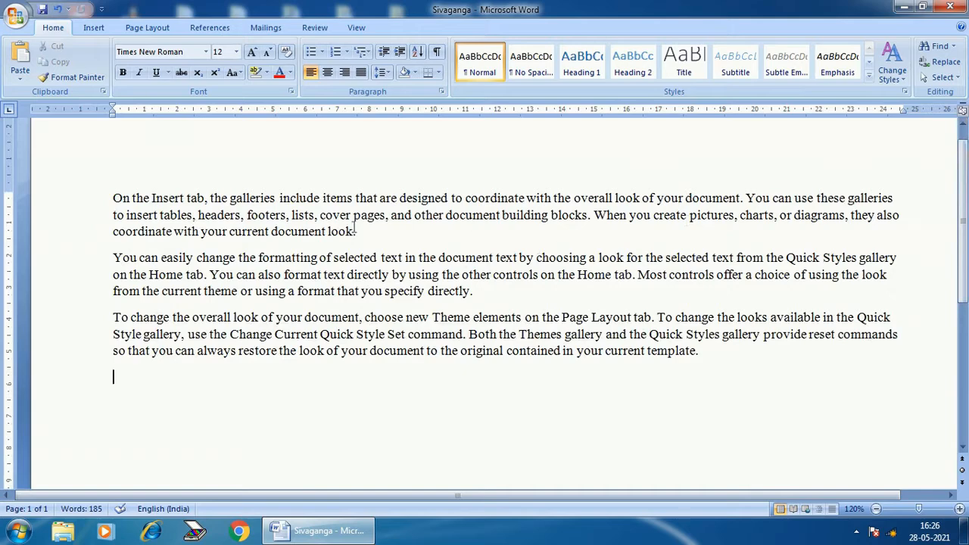
{"action": "left_click", "coordinate": [114, 197]}
{"action": "left_click_drag", "start_coordinate": [114, 198], "coordinate": [560, 378]}
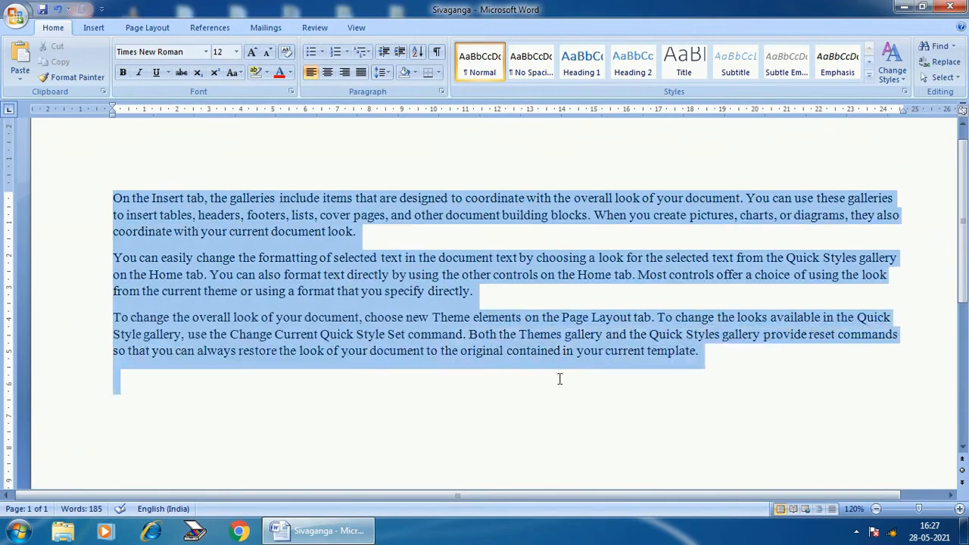
{"action": "left_click", "coordinate": [625, 386]}
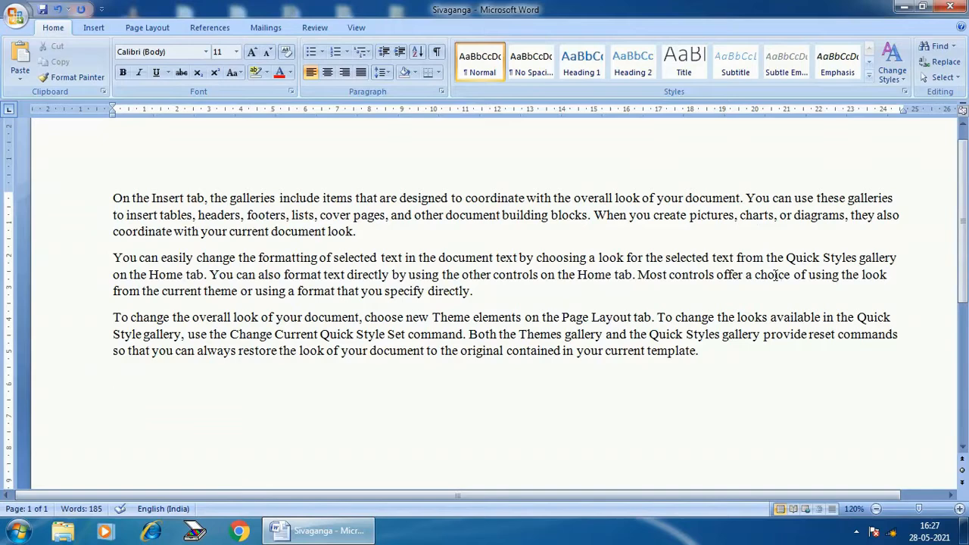
- Keep the current Windows color scheme, with the option to be asked again if the computer continues to perform slowly
{"action": "left_click", "coordinate": [545, 233]}
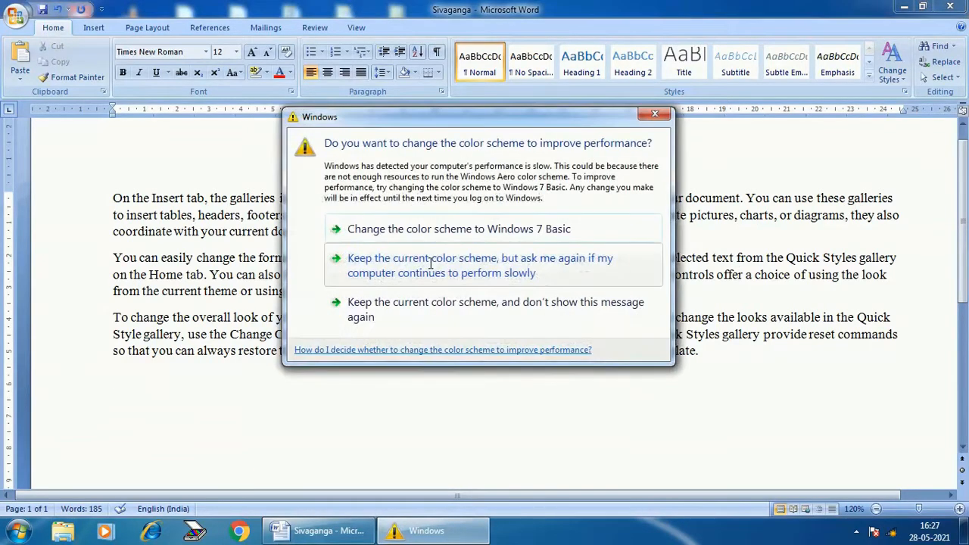
{"action": "left_click", "coordinate": [432, 266]}
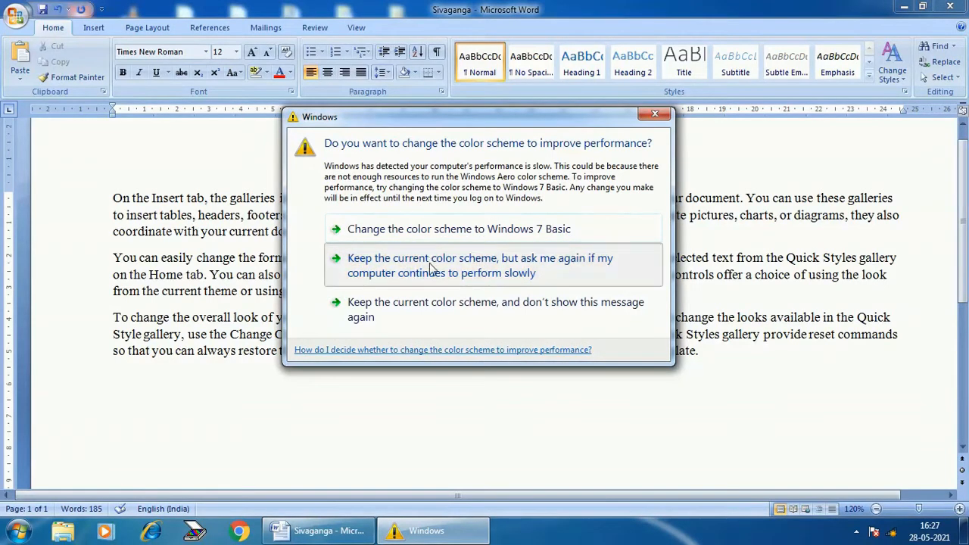
- Justify all the sample paragraphs in the document
{"action": "key", "text": "ctrl+a"}
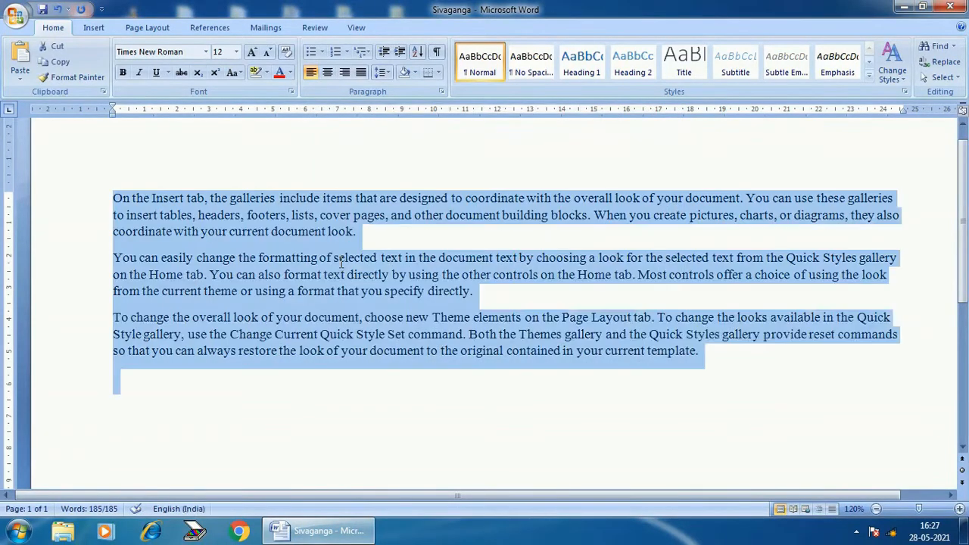
{"action": "left_click", "coordinate": [363, 74]}
{"action": "left_click", "coordinate": [941, 299]}
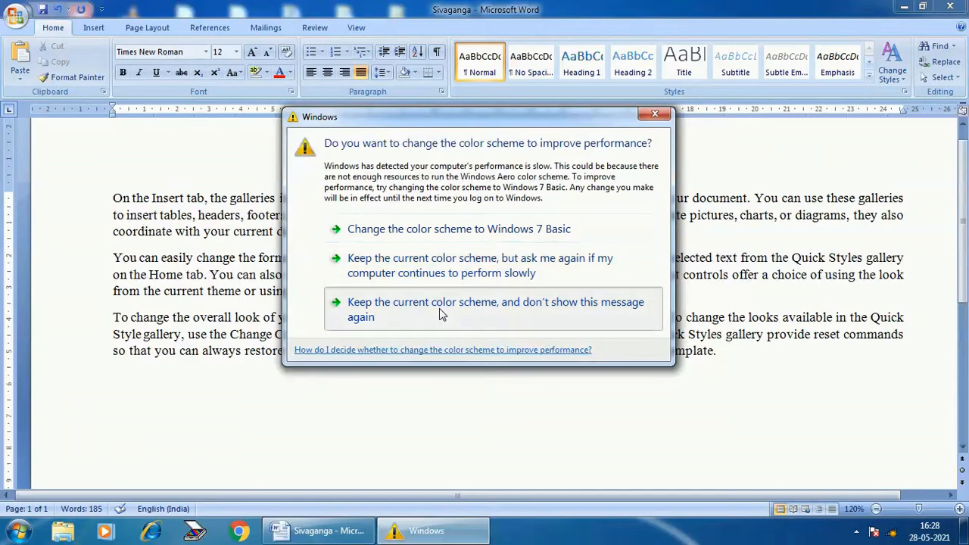
- Keep the current Windows color scheme and stop the performance message from being shown again
{"action": "left_click", "coordinate": [443, 315]}
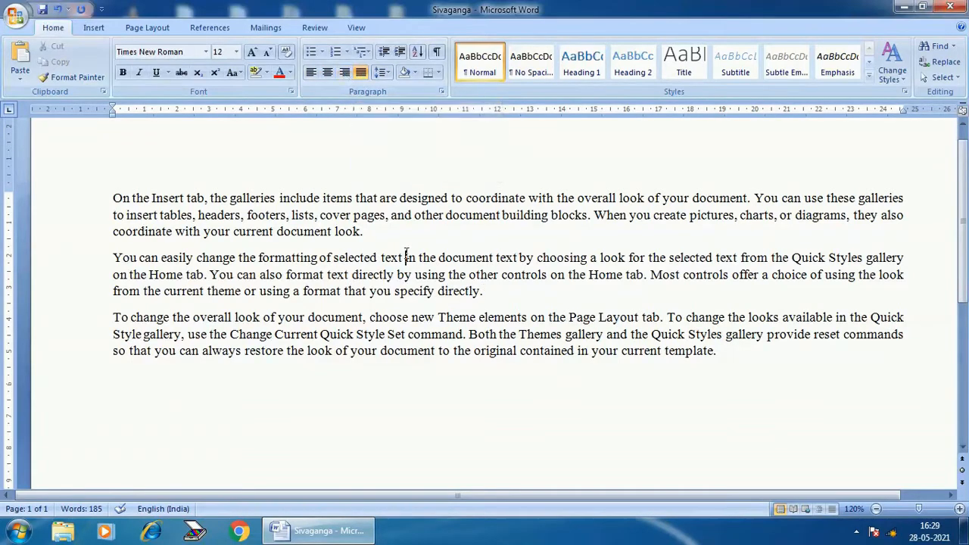
{"action": "left_click", "coordinate": [388, 73]}
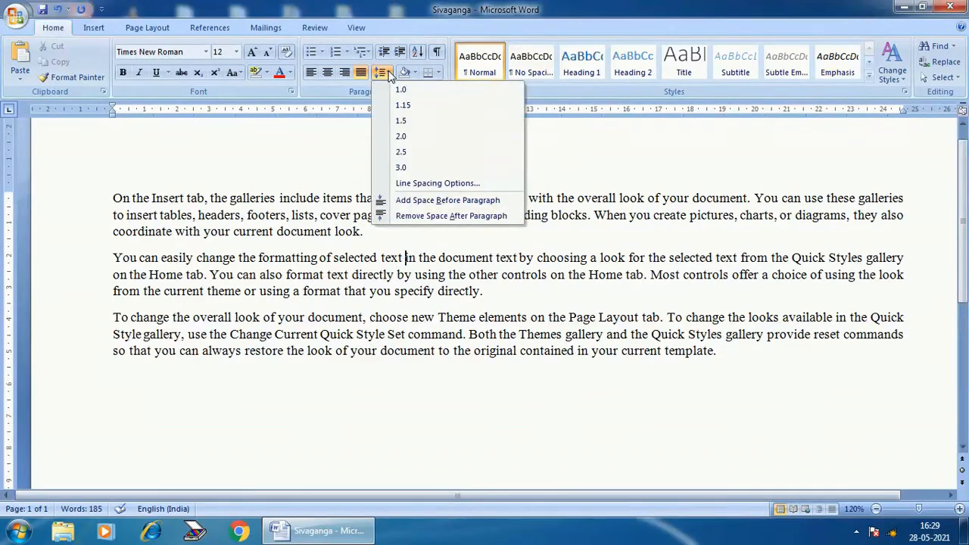
{"action": "left_click", "coordinate": [460, 254]}
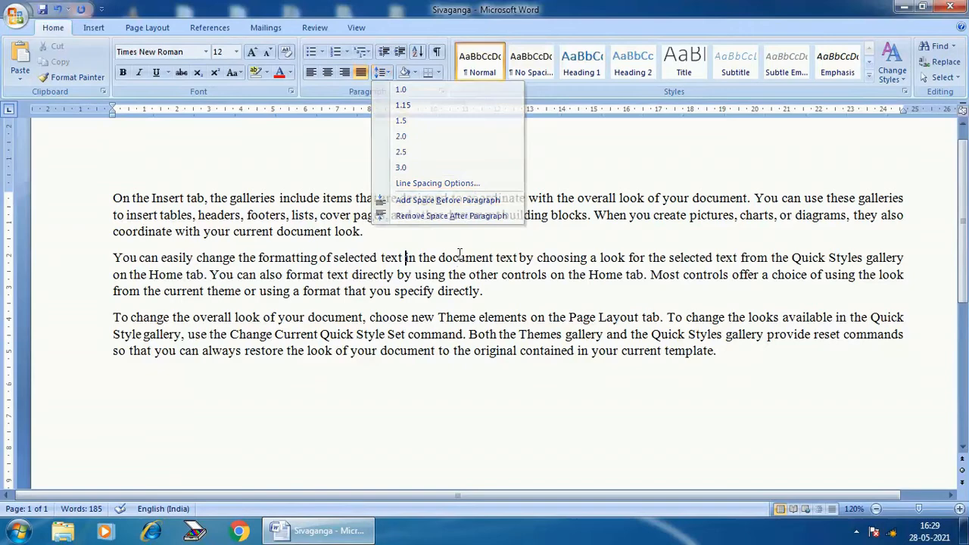
{"action": "left_click", "coordinate": [406, 259]}
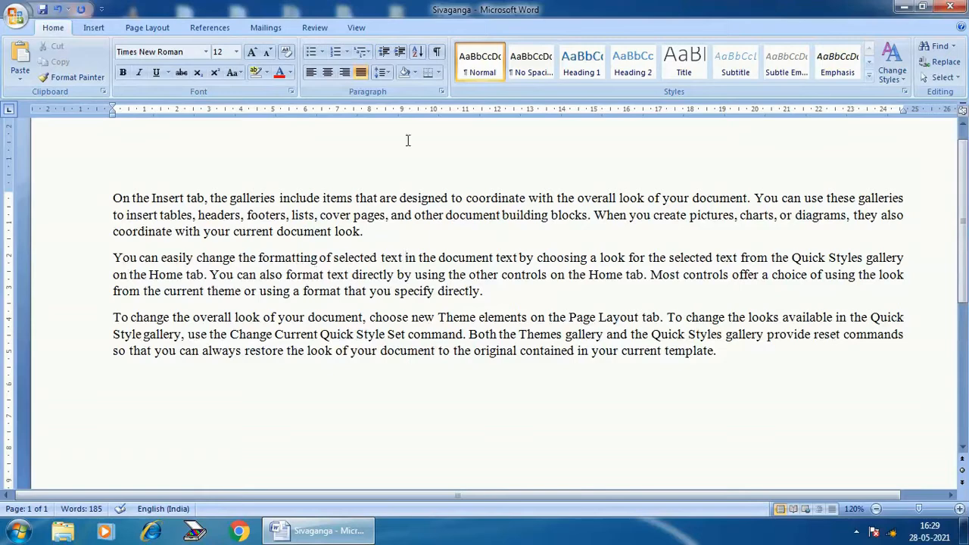
{"action": "left_click", "coordinate": [385, 72]}
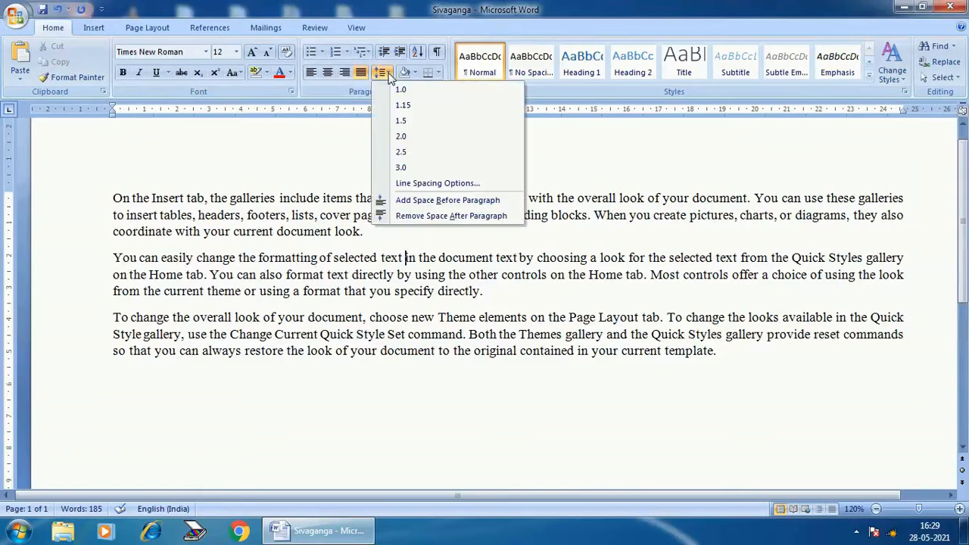
{"action": "left_click", "coordinate": [345, 188]}
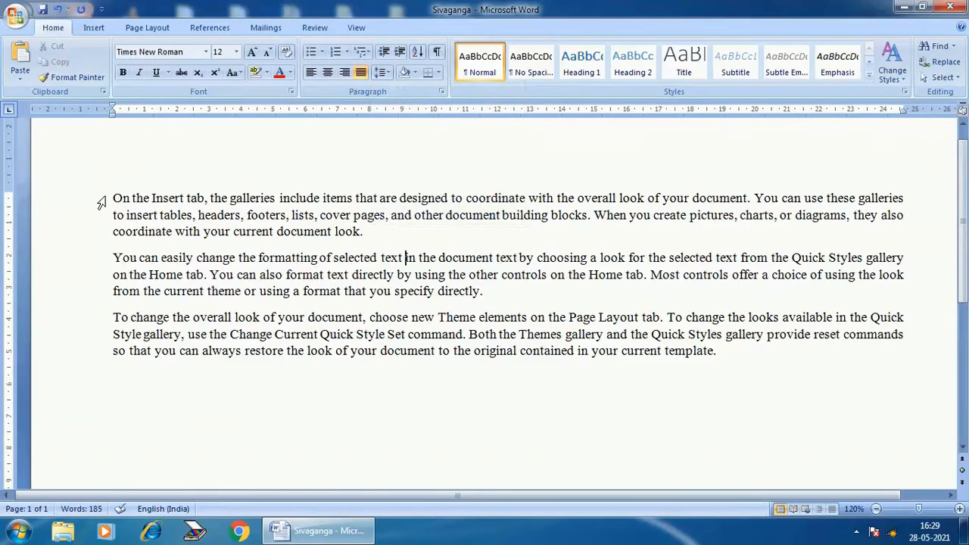
- Select all the sample paragraphs and try line spacings of 1.0, 1.15, 1.5 and 2.0 in turn
{"action": "left_click_drag", "start_coordinate": [112, 198], "coordinate": [713, 385]}
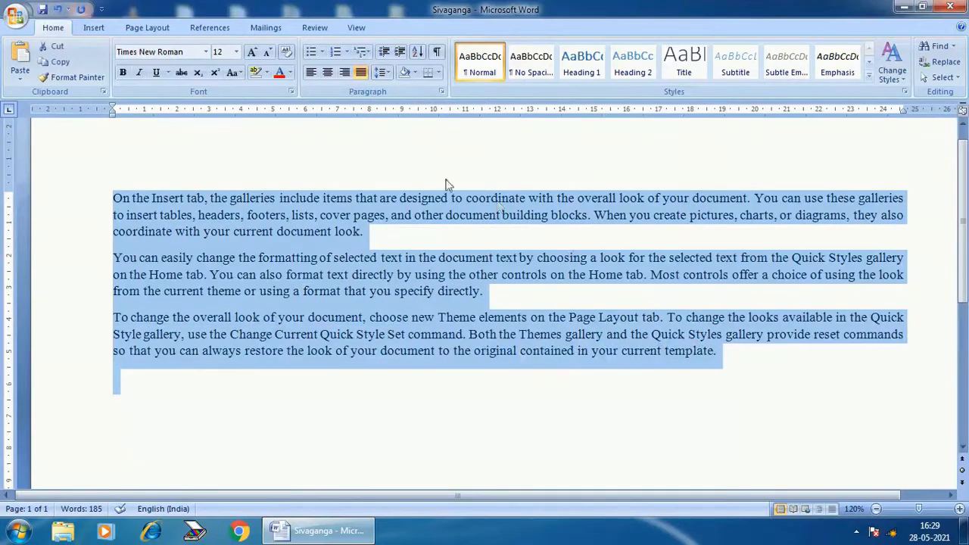
{"action": "left_click", "coordinate": [384, 73]}
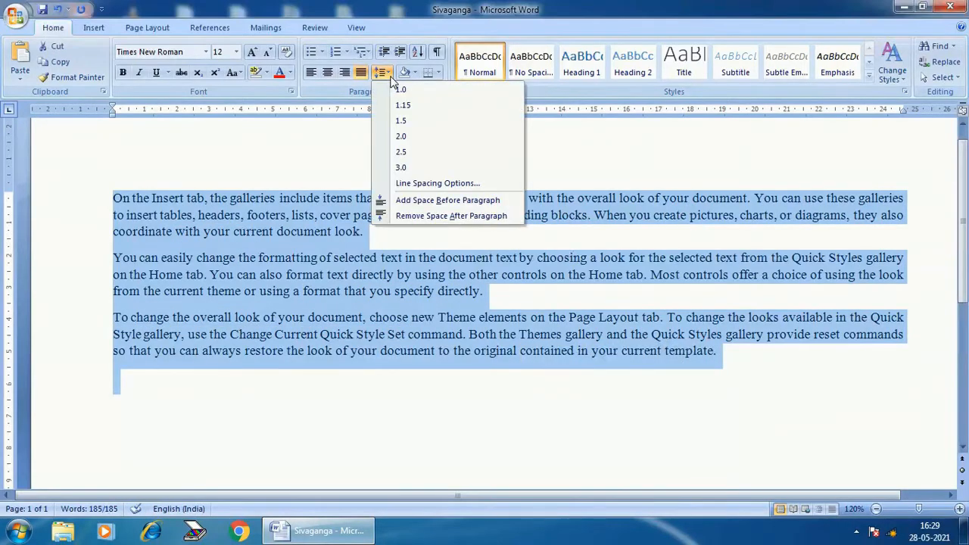
{"action": "left_click", "coordinate": [396, 89]}
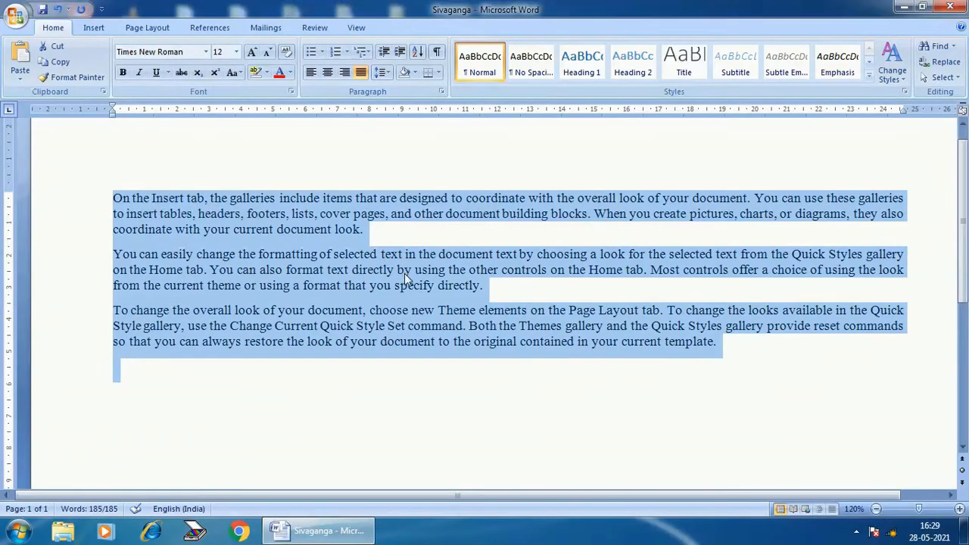
{"action": "left_click", "coordinate": [381, 72]}
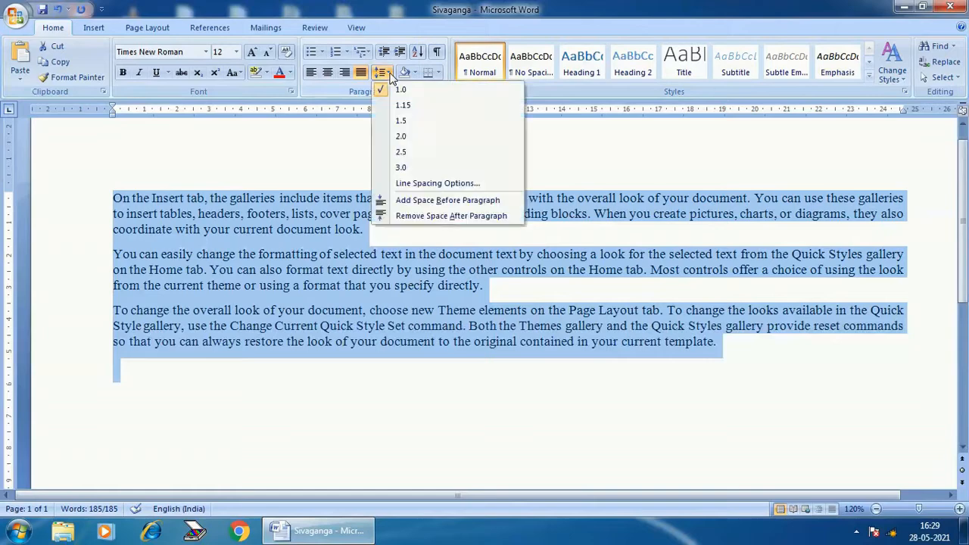
{"action": "left_click", "coordinate": [399, 108]}
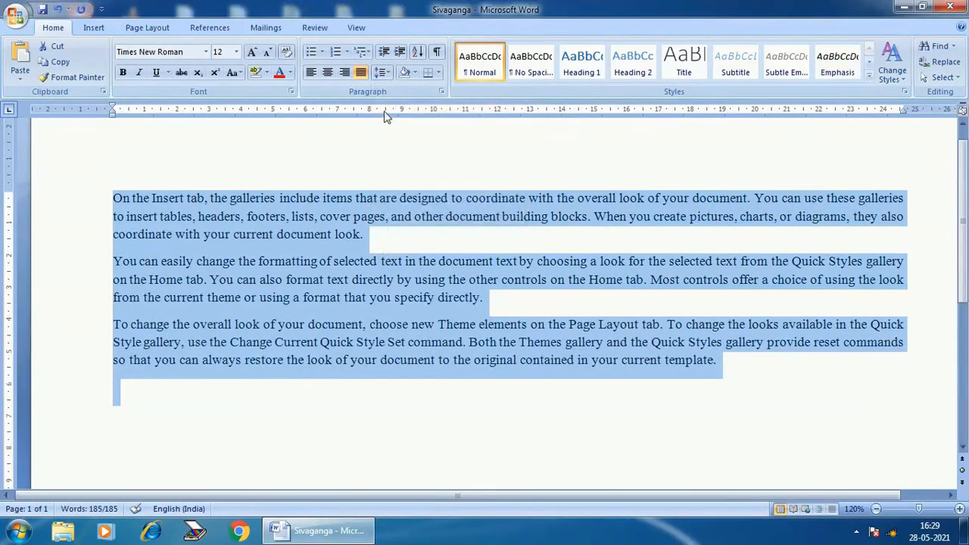
{"action": "left_click", "coordinate": [381, 72]}
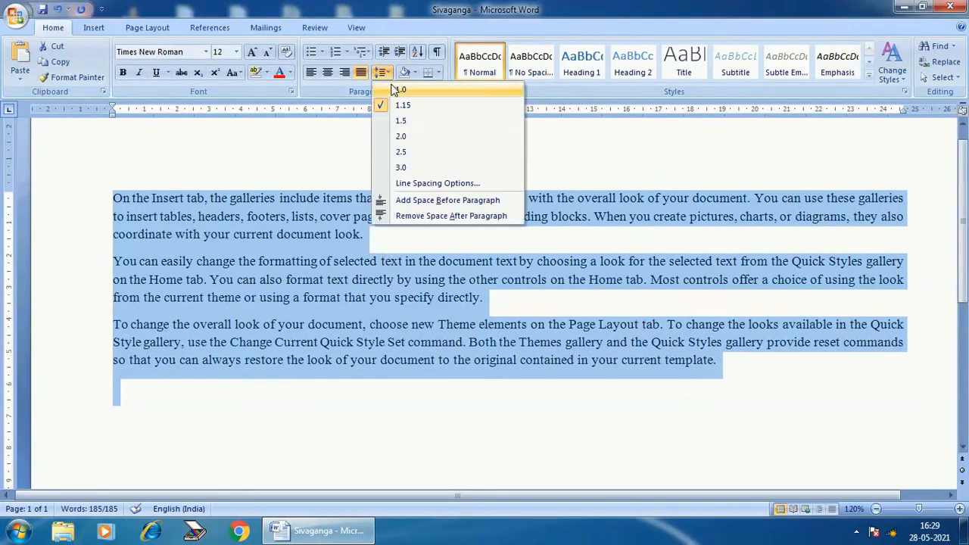
{"action": "left_click", "coordinate": [399, 121]}
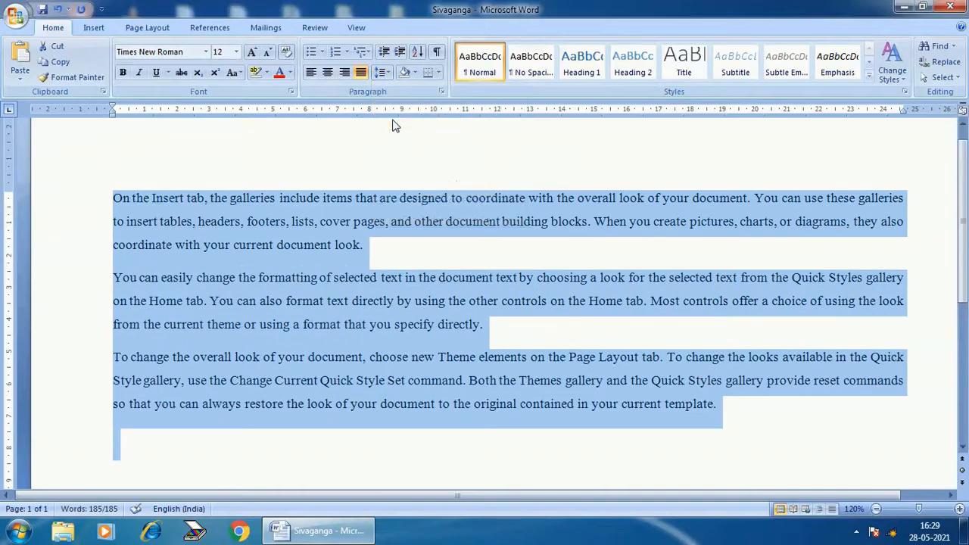
{"action": "left_click", "coordinate": [389, 75]}
{"action": "left_click", "coordinate": [399, 136]}
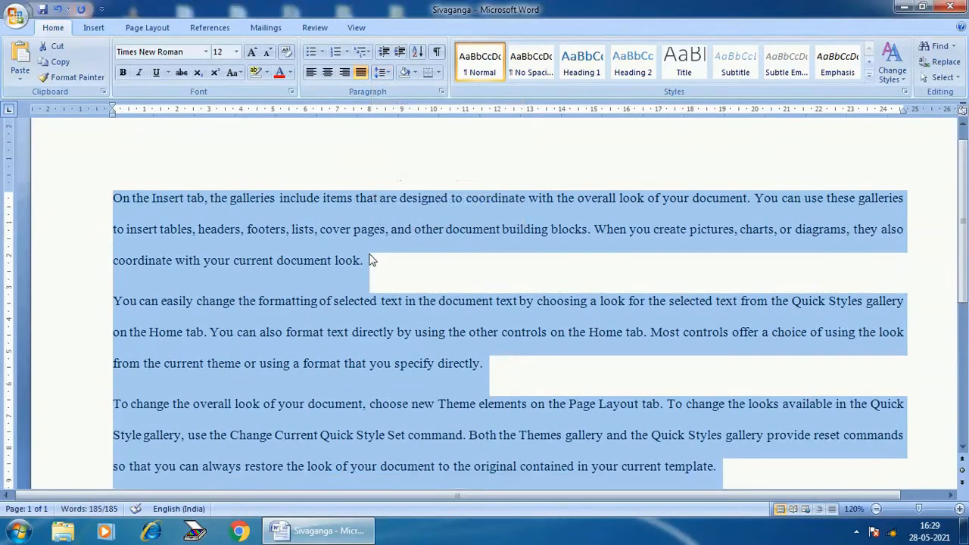
{"action": "scroll", "coordinate": [403, 333], "scroll_direction": "down", "scroll_amount": 2}
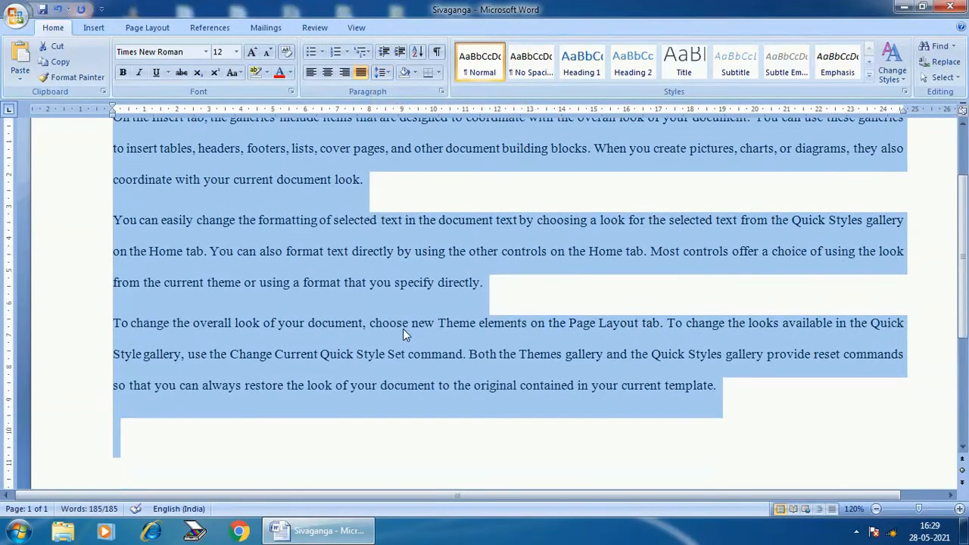
{"action": "scroll", "coordinate": [404, 333], "scroll_direction": "up", "scroll_amount": 1}
{"action": "scroll", "coordinate": [403, 330], "scroll_direction": "up", "scroll_amount": 1}
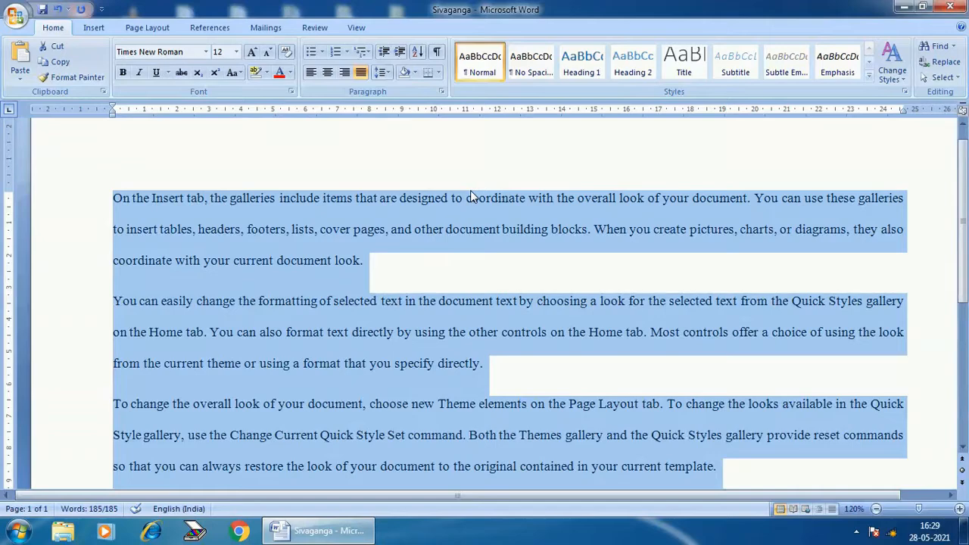
- Set the line spacing of the selected paragraphs to 1.15 and clear the selection
{"action": "left_click", "coordinate": [386, 73]}
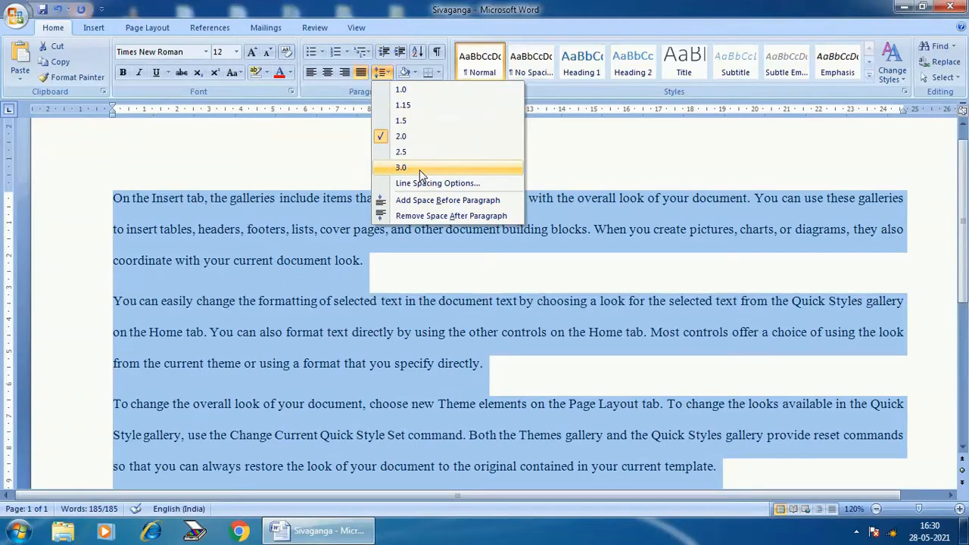
{"action": "left_click", "coordinate": [412, 107]}
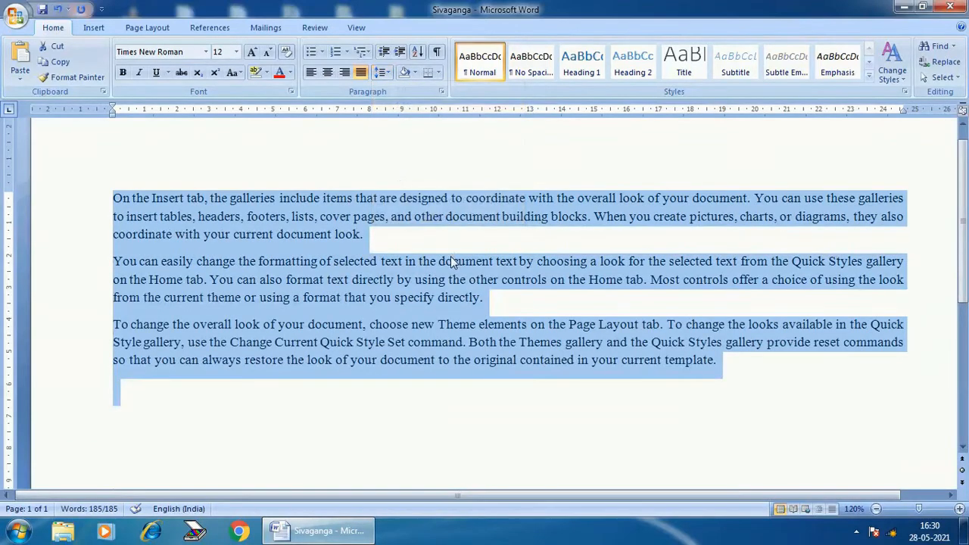
{"action": "left_click", "coordinate": [451, 261]}
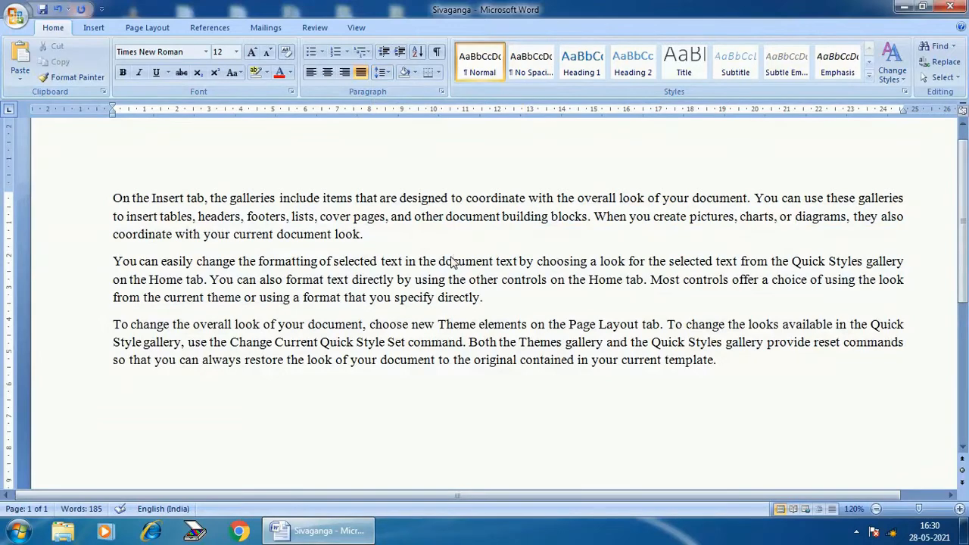
- Add space before every paragraph in the document
{"action": "key", "text": "ctrl+a"}
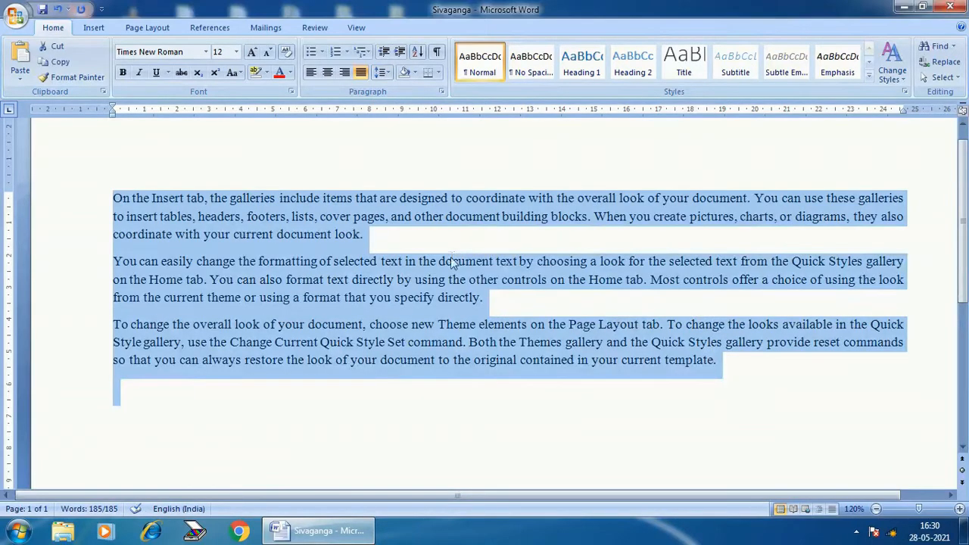
{"action": "left_click", "coordinate": [386, 73]}
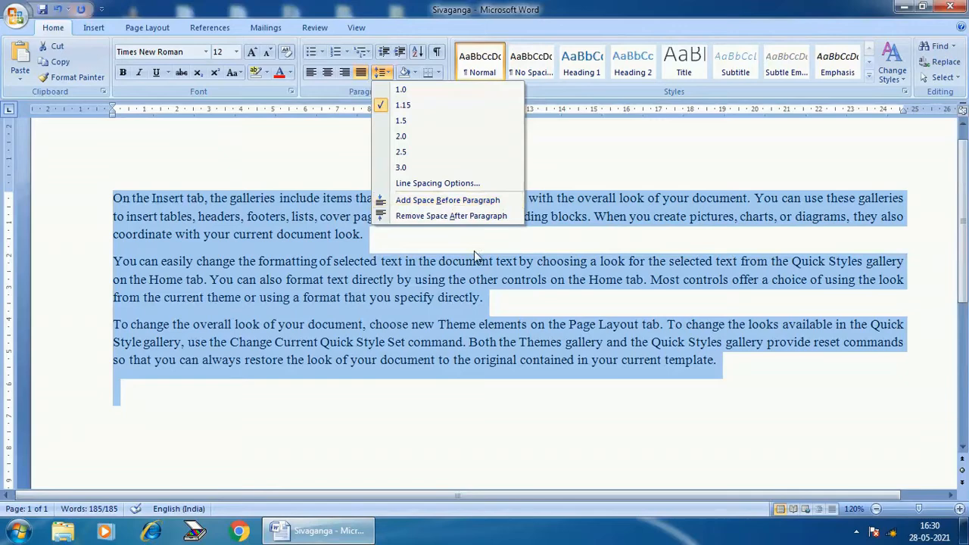
{"action": "left_click", "coordinate": [444, 204]}
{"action": "left_click", "coordinate": [409, 248]}
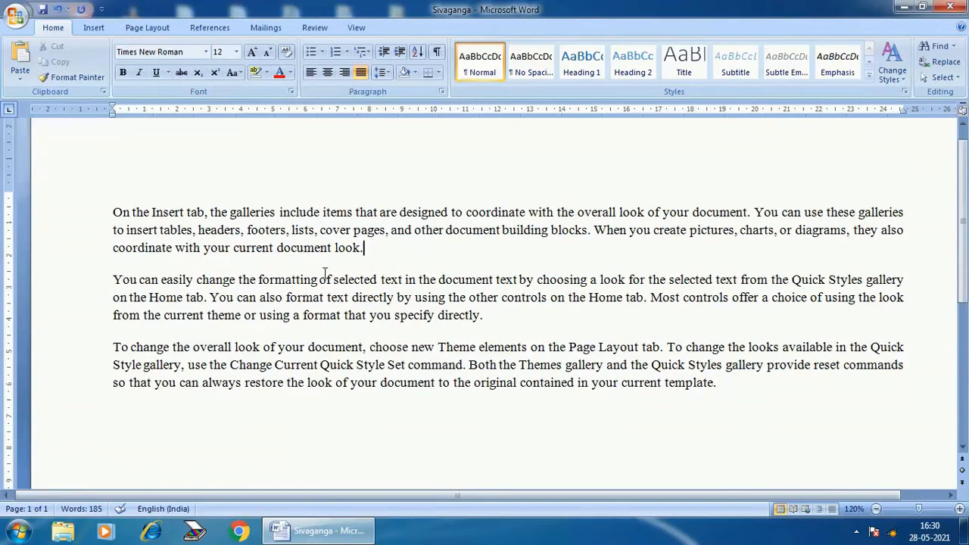
- Select the whole document and remove the space before its paragraphs
{"action": "key", "text": "ctrl+a"}
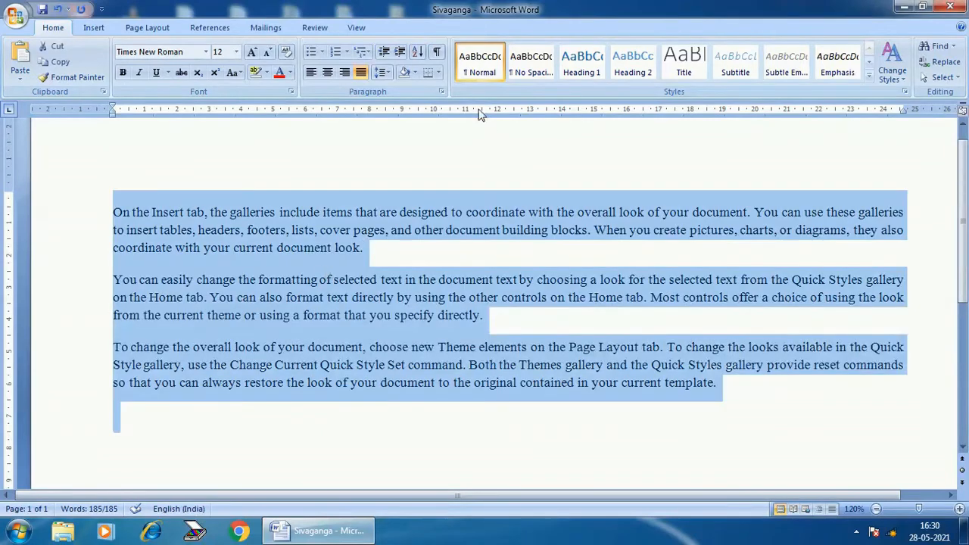
{"action": "left_click", "coordinate": [387, 74]}
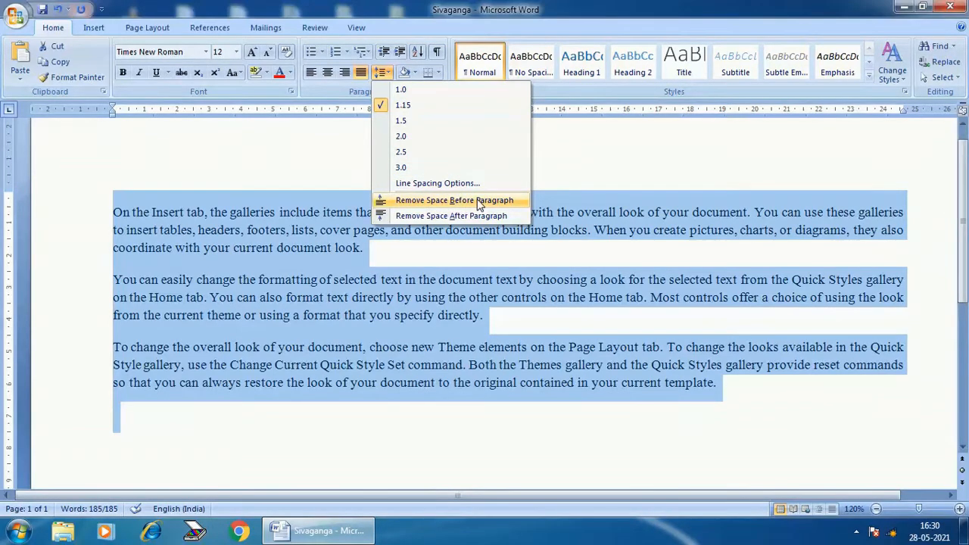
{"action": "left_click", "coordinate": [421, 200]}
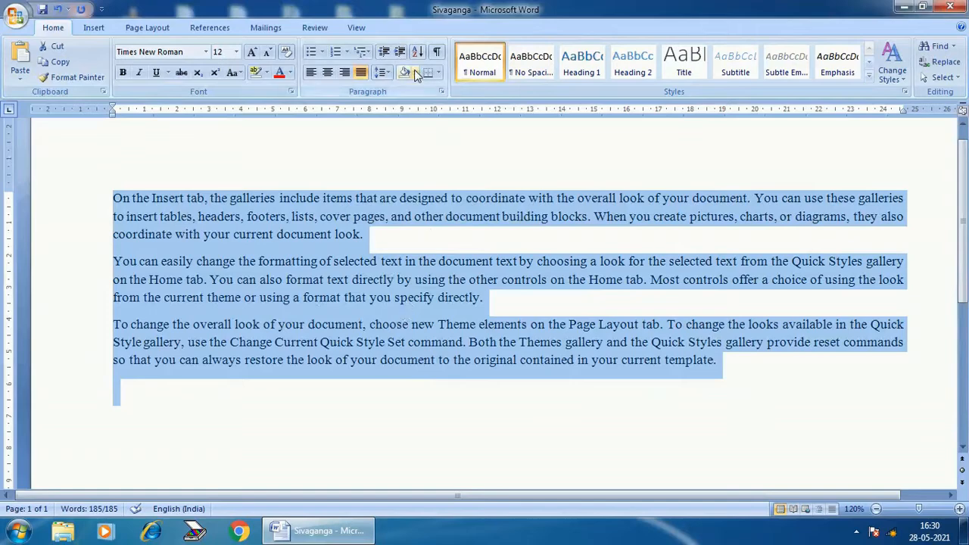
- Remove the space after all the selected paragraphs
{"action": "left_click", "coordinate": [388, 74]}
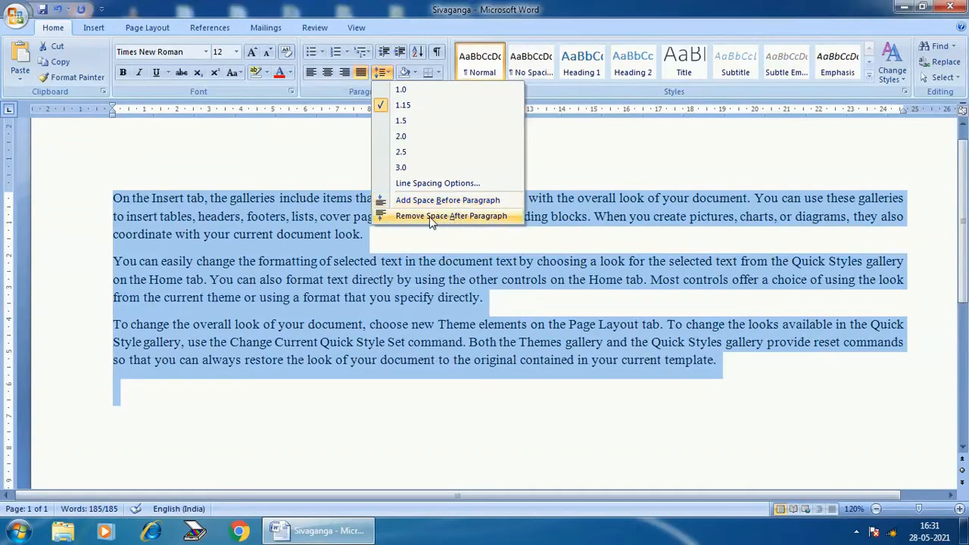
{"action": "left_click", "coordinate": [454, 216]}
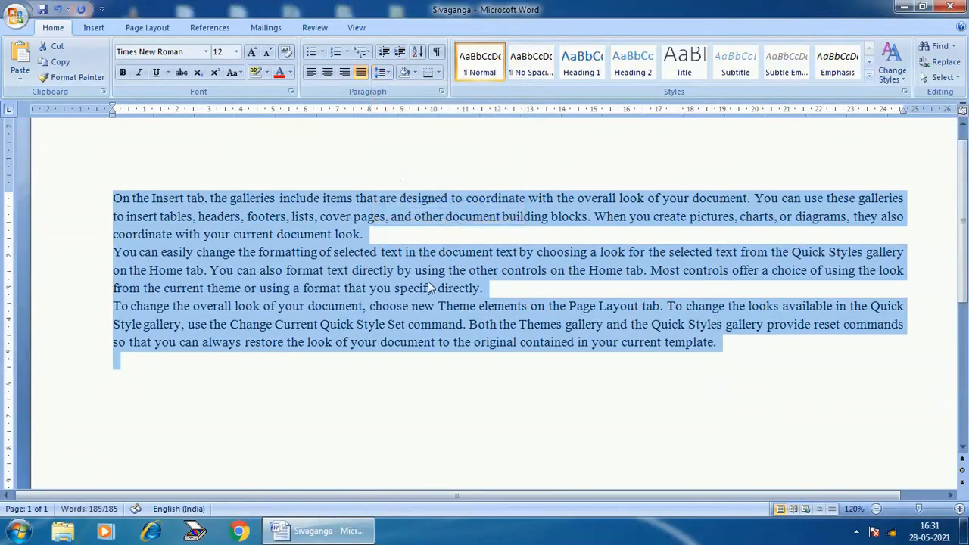
{"action": "left_click", "coordinate": [382, 253]}
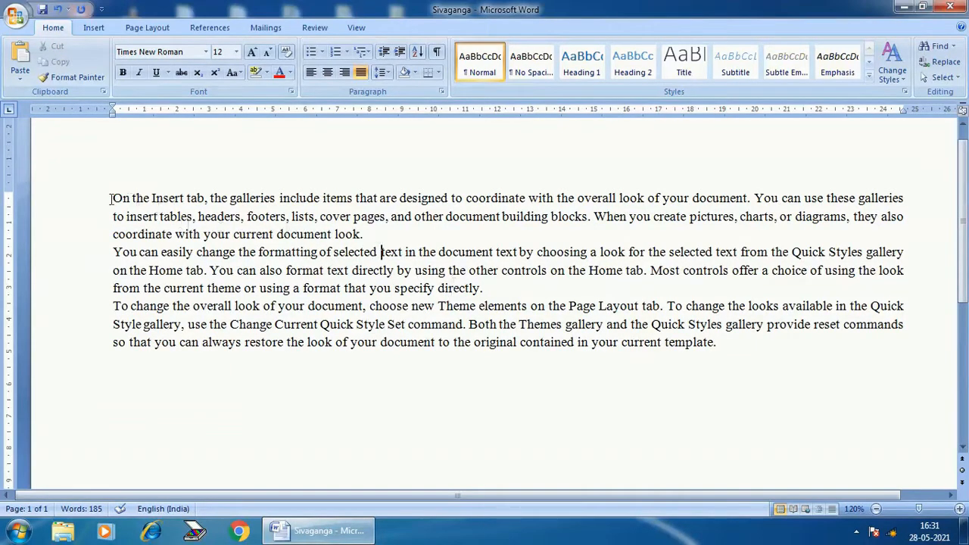
- Select the three sample paragraphs and add space before each of them
{"action": "left_click_drag", "start_coordinate": [113, 198], "coordinate": [718, 344]}
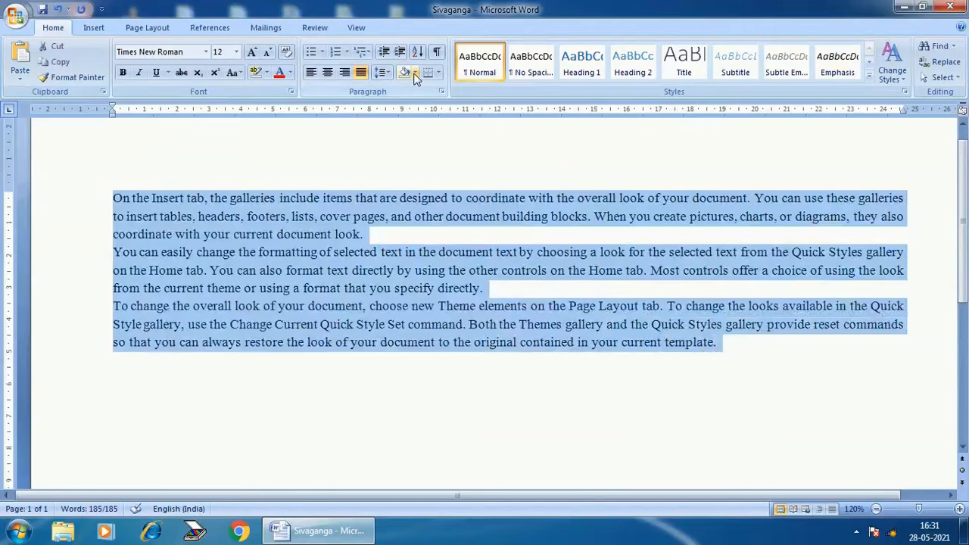
{"action": "left_click", "coordinate": [381, 72]}
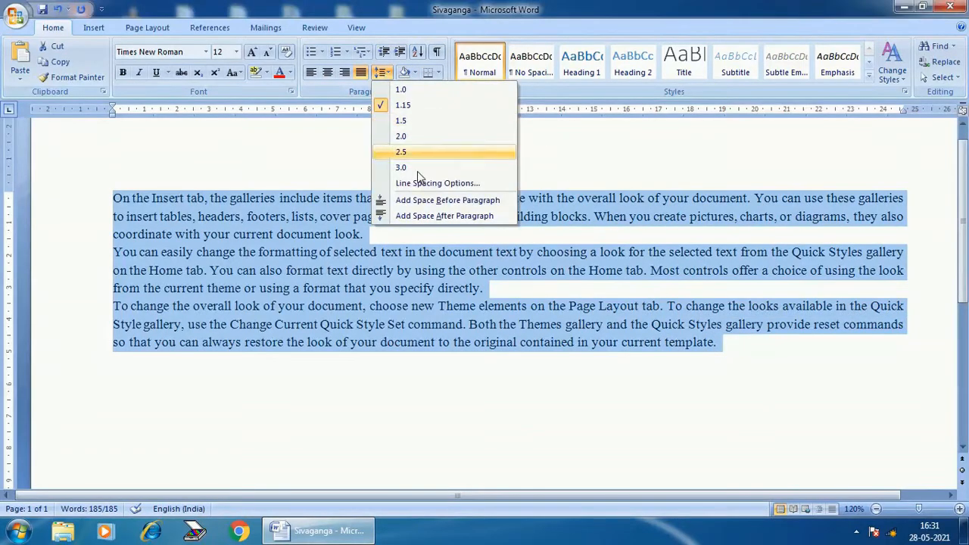
{"action": "left_click", "coordinate": [424, 201]}
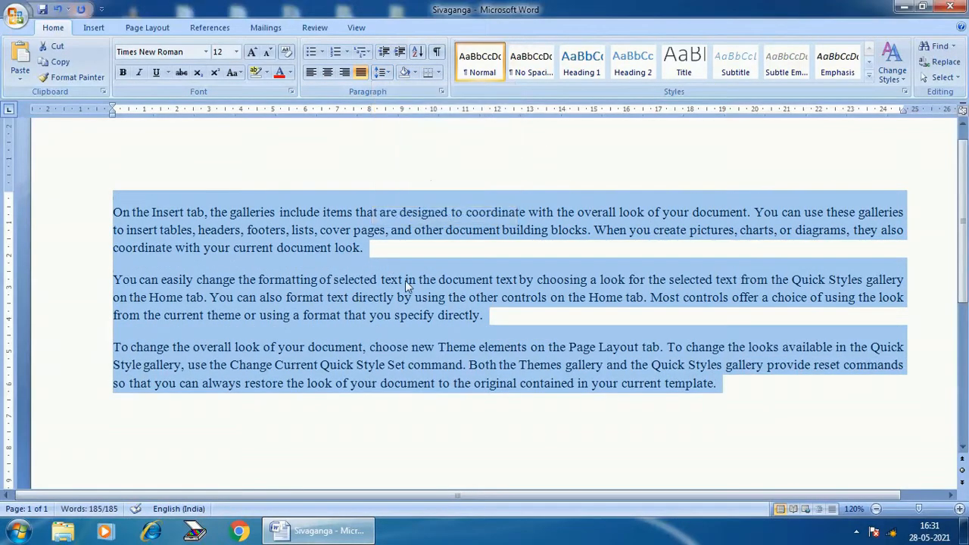
{"action": "left_click", "coordinate": [405, 280]}
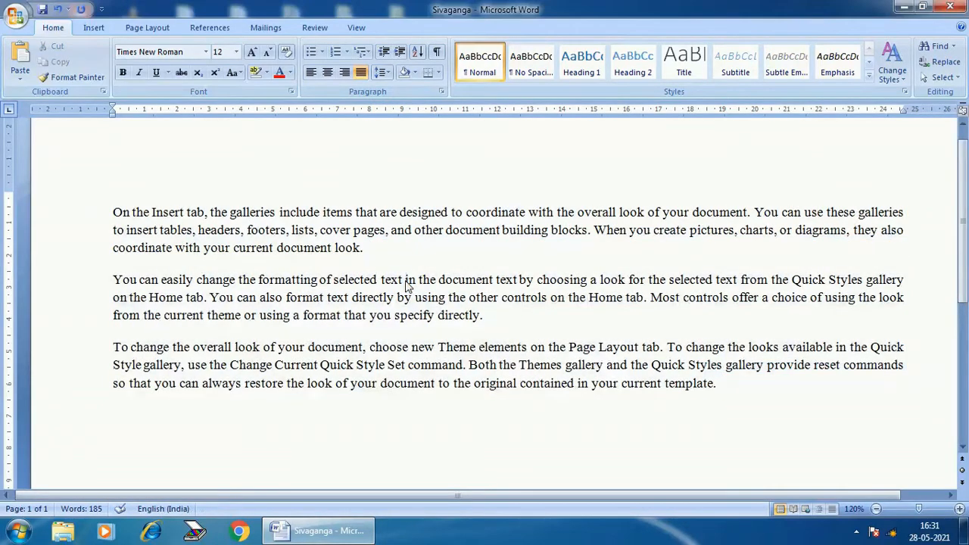
{"action": "left_click", "coordinate": [389, 73]}
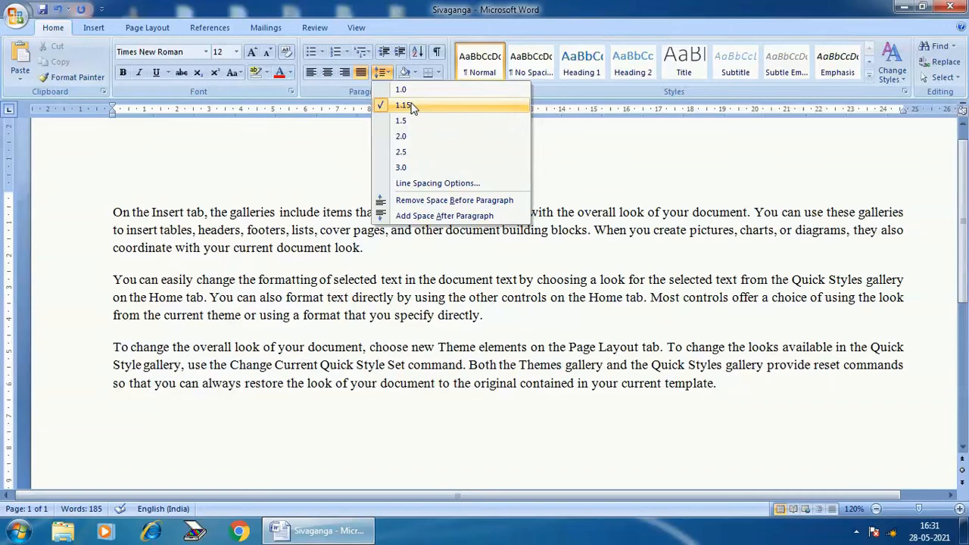
{"action": "left_click", "coordinate": [405, 279]}
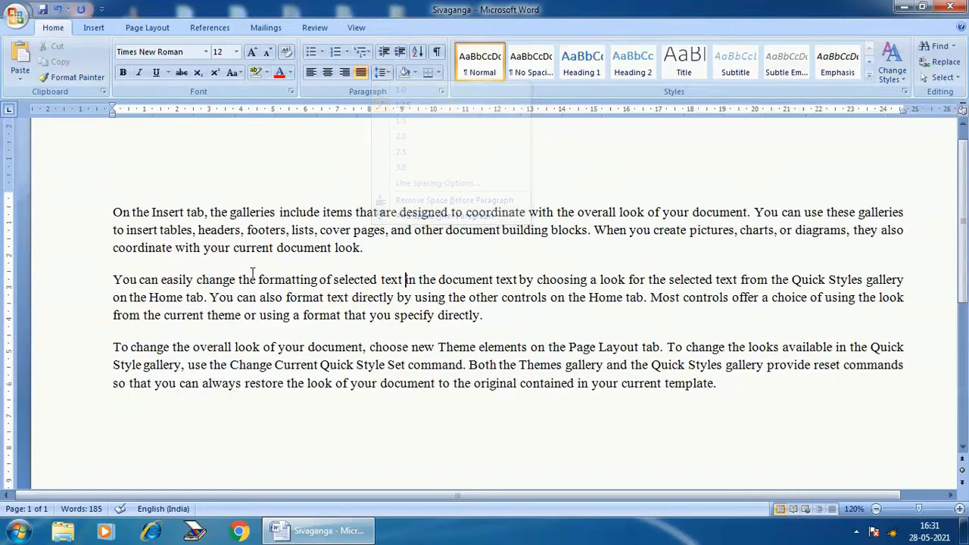
- Select the whole document and shade its paragraphs with a bright sky blue from the extended colour choices
{"action": "left_click", "coordinate": [414, 73]}
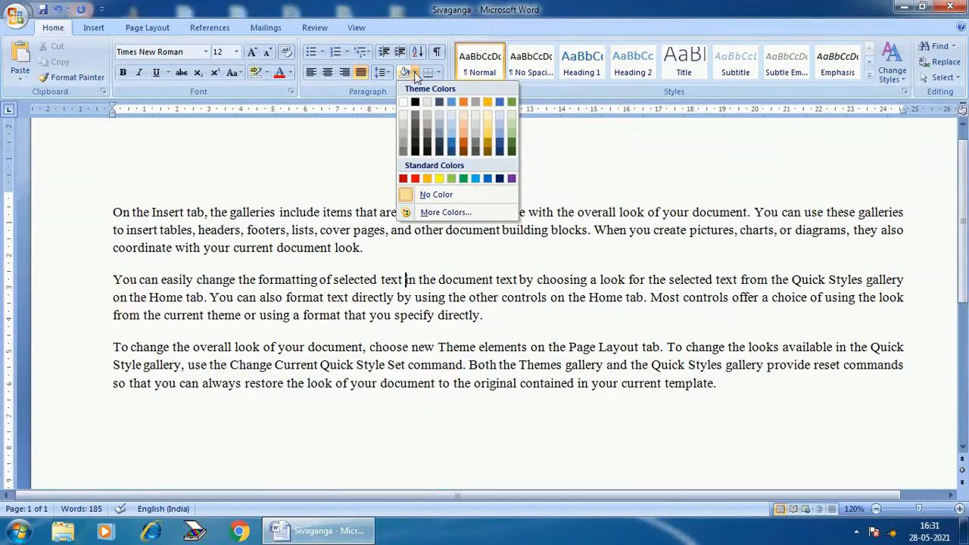
{"action": "left_click", "coordinate": [331, 284]}
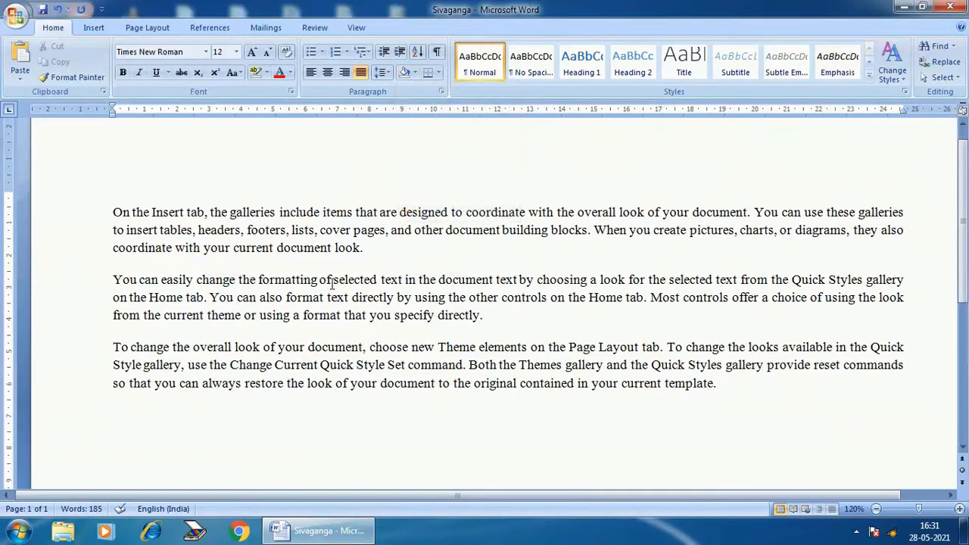
{"action": "key", "text": "ctrl+a"}
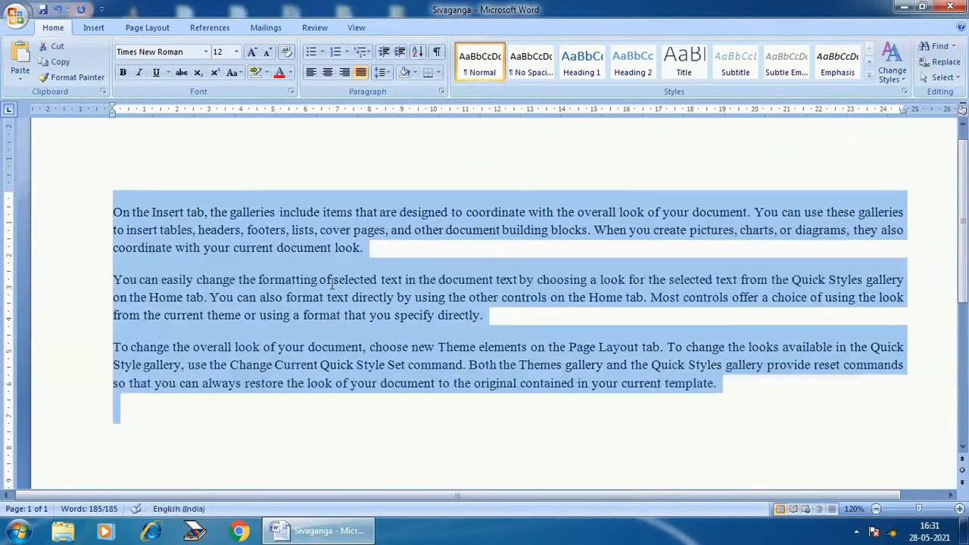
{"action": "left_click", "coordinate": [415, 73]}
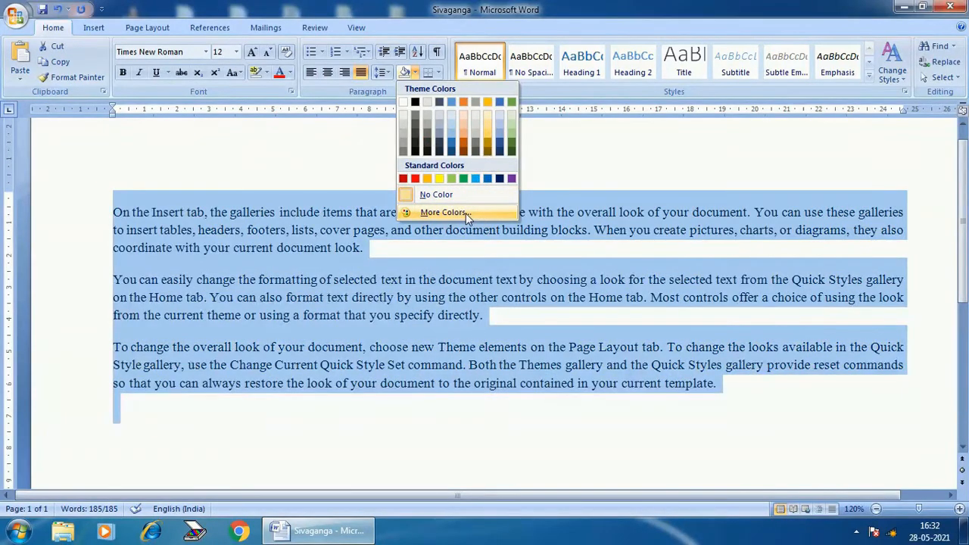
{"action": "left_click", "coordinate": [466, 213]}
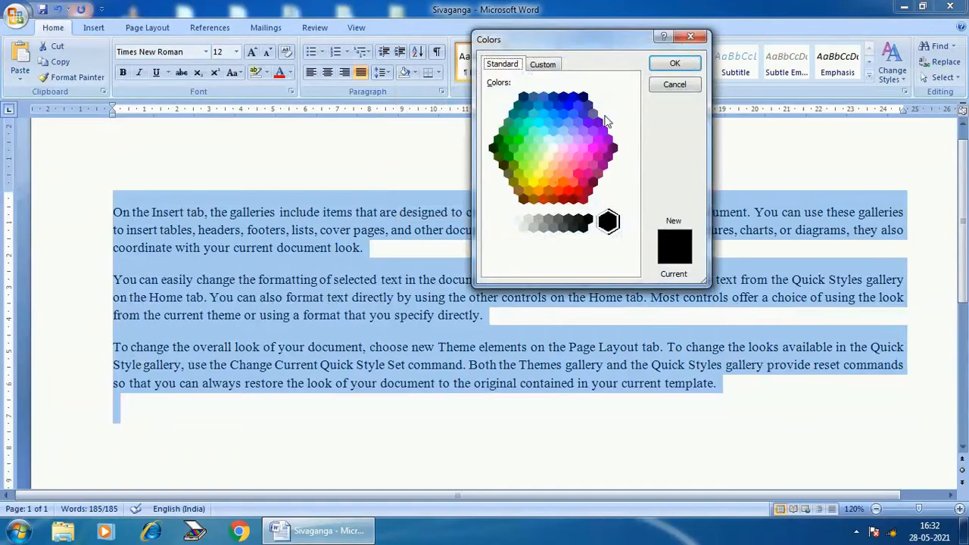
{"action": "left_click", "coordinate": [545, 115]}
{"action": "left_click", "coordinate": [664, 70]}
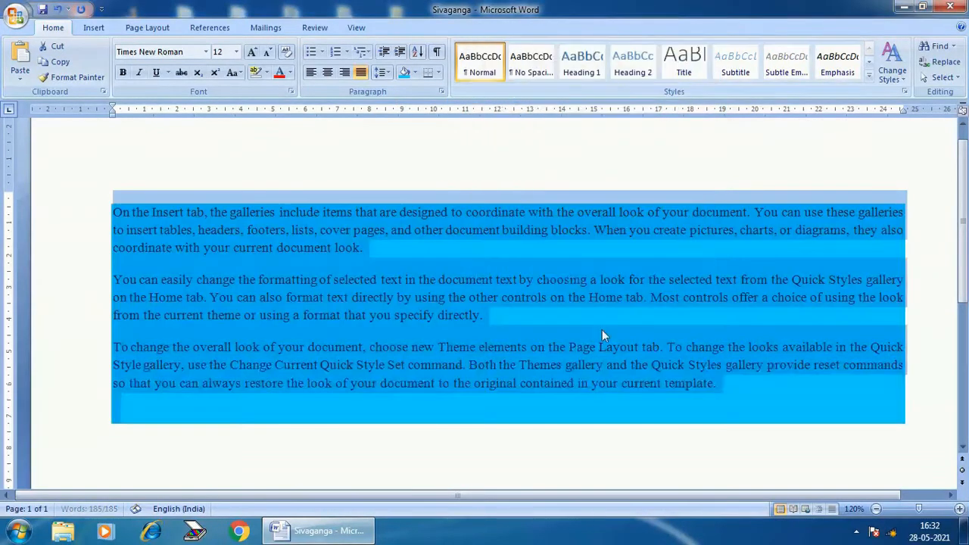
{"action": "left_click", "coordinate": [535, 320]}
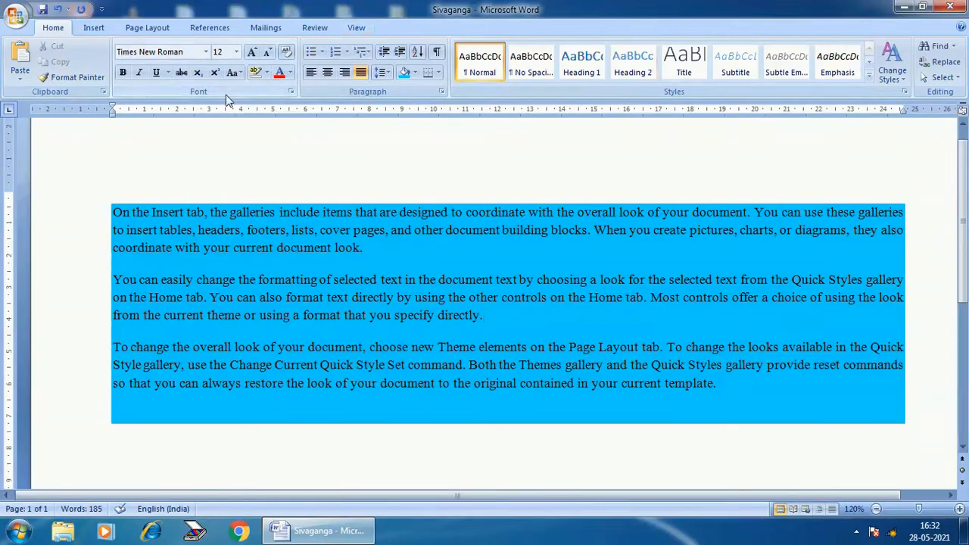
- Compare the available text highlight colours with the paragraph shading colours, leaving the text as it is
{"action": "left_click", "coordinate": [267, 72]}
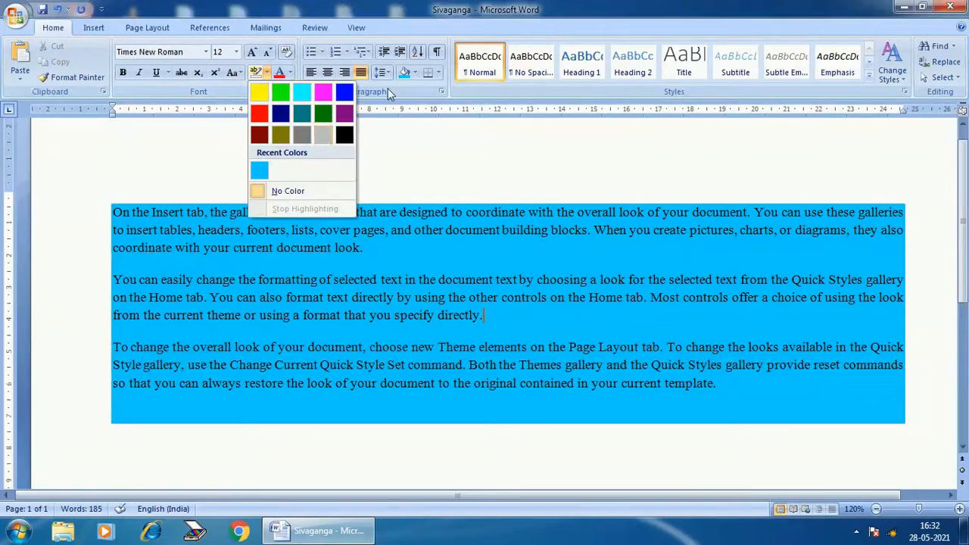
{"action": "left_click", "coordinate": [415, 74]}
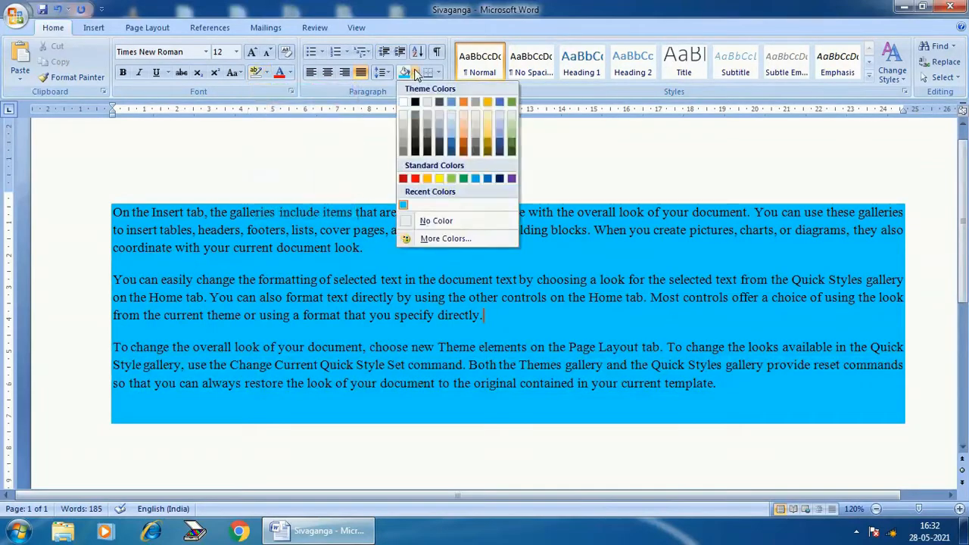
{"action": "left_click", "coordinate": [586, 306]}
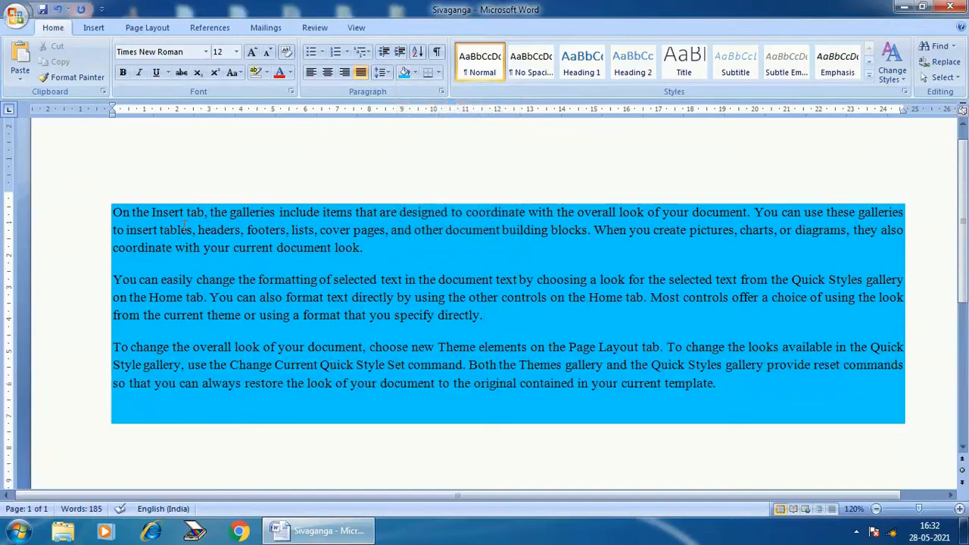
- Select the whole document and remove its blue paragraph shading by setting it to No Color
{"action": "key", "text": "ctrl+a"}
{"action": "left_click", "coordinate": [416, 70]}
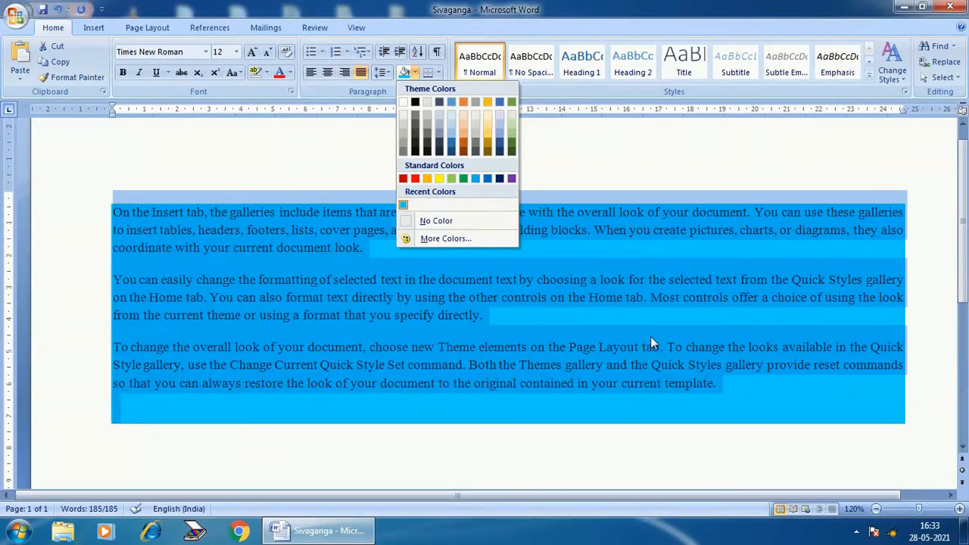
{"action": "left_click", "coordinate": [711, 344]}
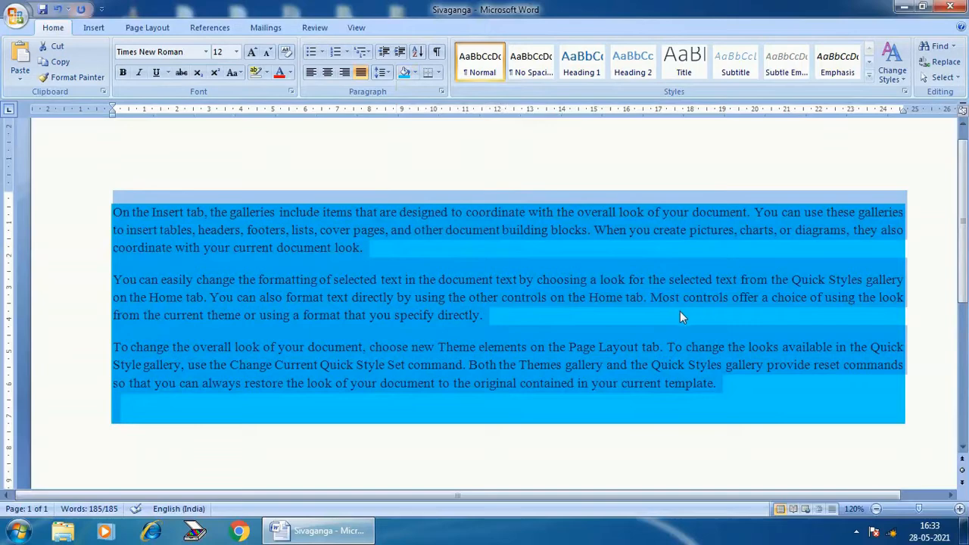
{"action": "left_click", "coordinate": [414, 73]}
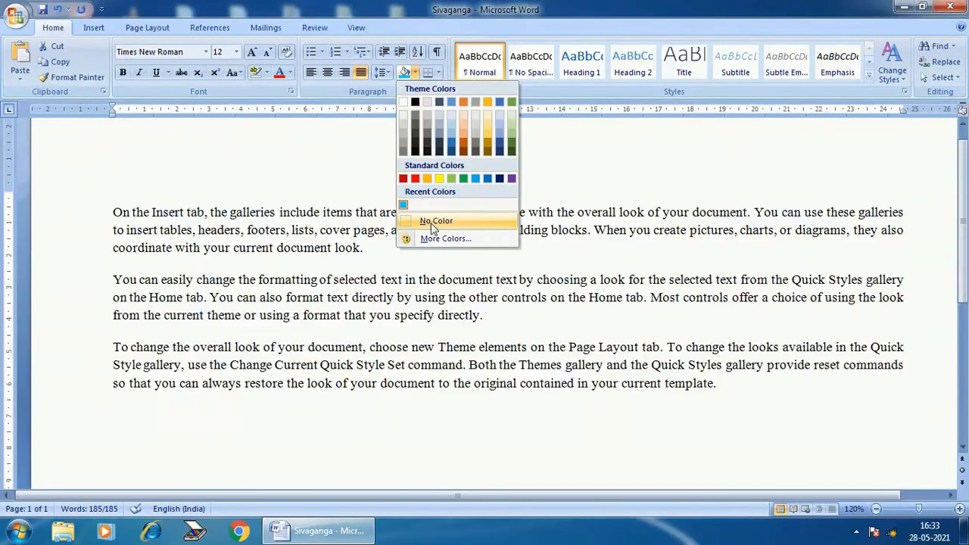
{"action": "left_click", "coordinate": [436, 221]}
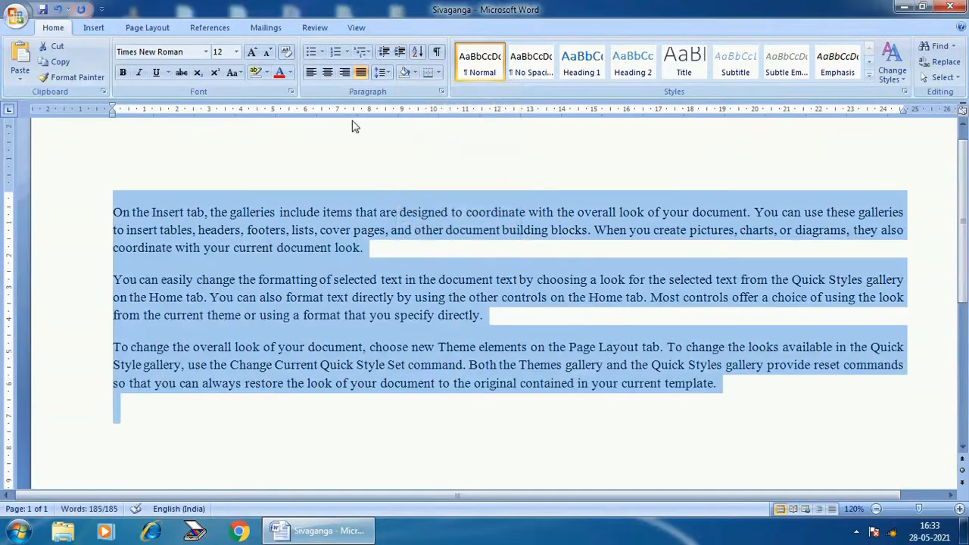
- Set the selected text's highlight to No Color and the last sample paragraph's shading to No Color
{"action": "left_click", "coordinate": [268, 72]}
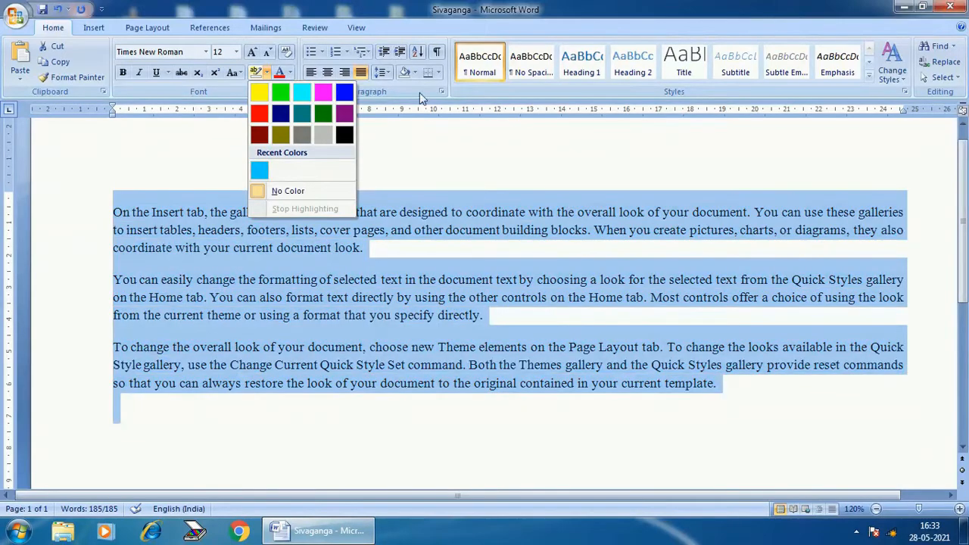
{"action": "left_click", "coordinate": [306, 191]}
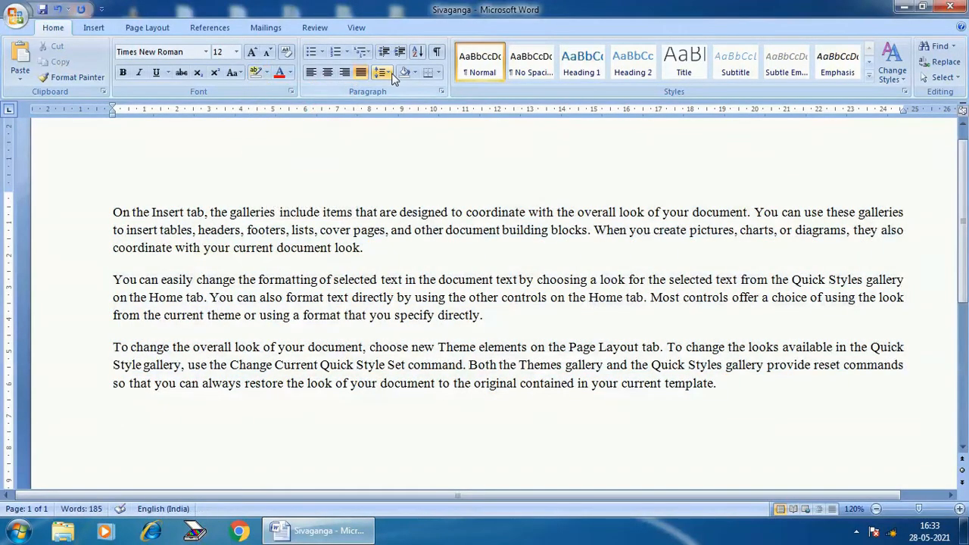
{"action": "left_click", "coordinate": [415, 72]}
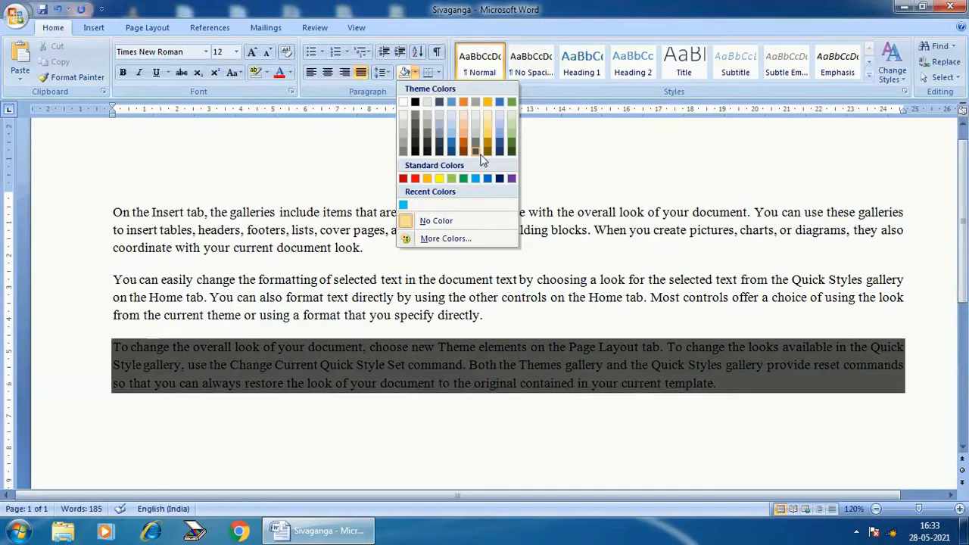
{"action": "left_click", "coordinate": [460, 218]}
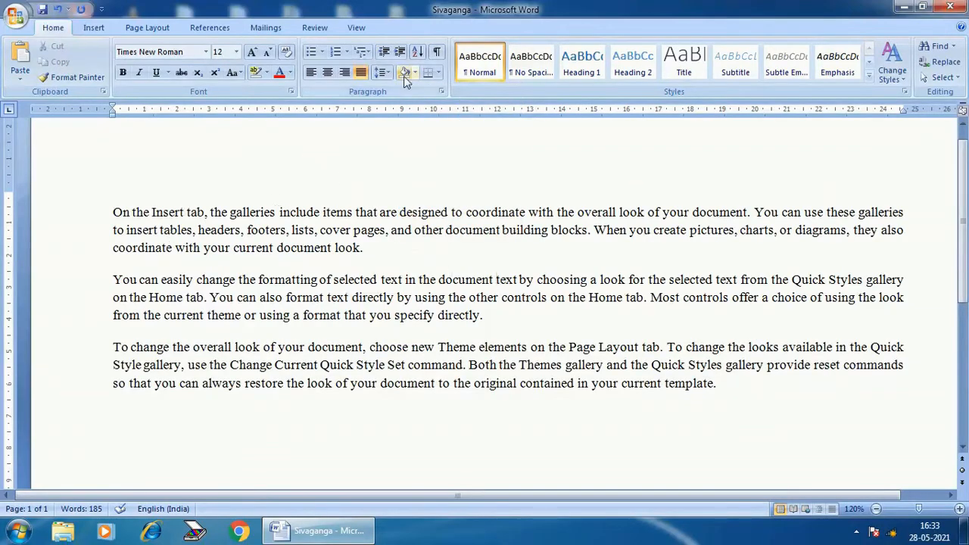
- Select the whole document, show its paragraph marks and other hidden formatting symbols, and hide them again
{"action": "left_click", "coordinate": [313, 281]}
{"action": "key", "text": "ctrl+a"}
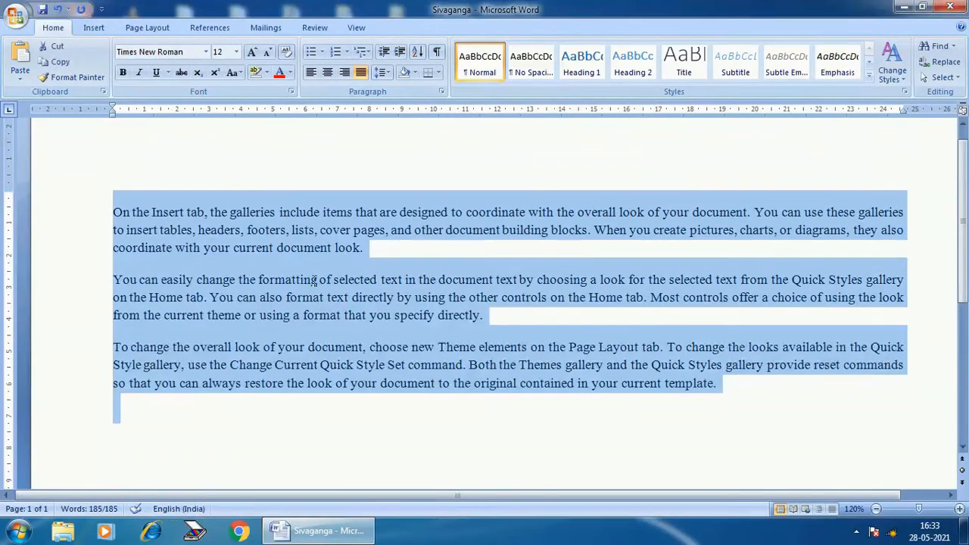
{"action": "left_click", "coordinate": [438, 53]}
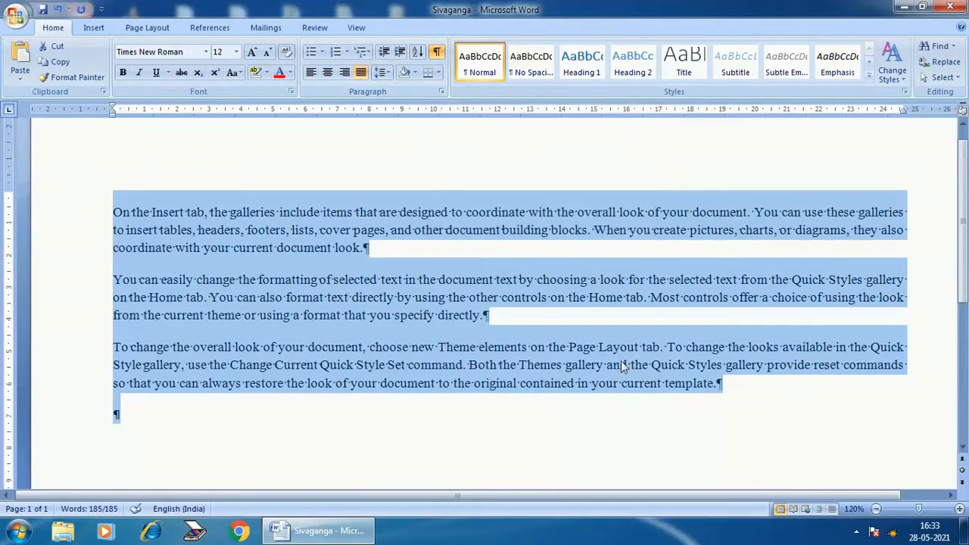
{"action": "left_click", "coordinate": [439, 53]}
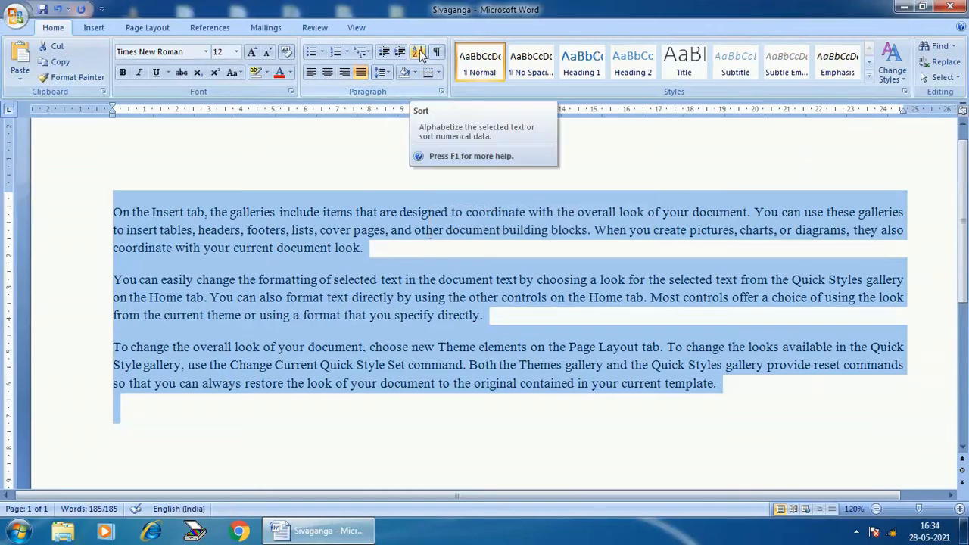
- Replace all the sample text with the numbers 89, 75, 41, 12, 36, 10, 5 and 6, one per line
{"action": "key", "text": "Delete"}
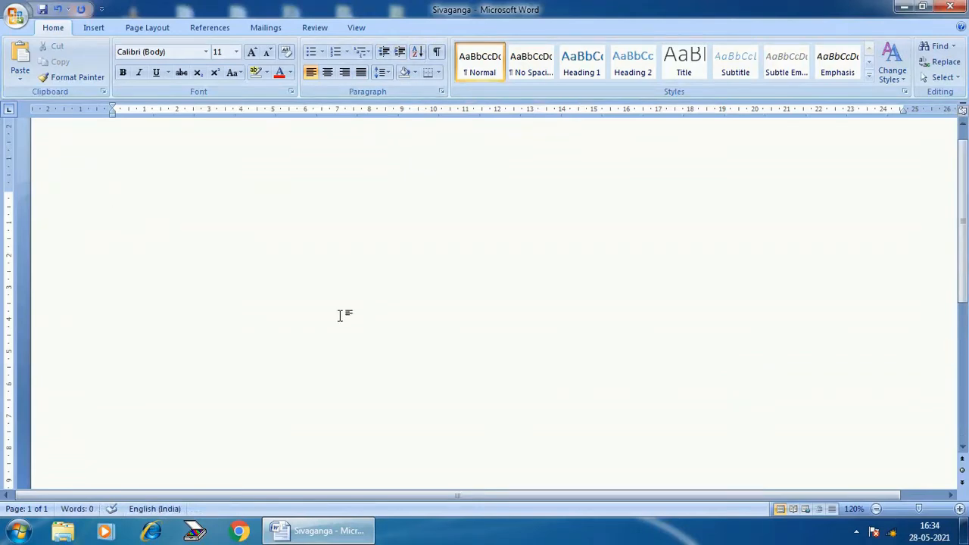
{"action": "type", "text": "89"}
{"action": "key", "text": "Return"}
{"action": "type", "text": "75"}
{"action": "key", "text": "Return"}
{"action": "type", "text": "41"}
{"action": "key", "text": "Return"}
{"action": "type", "text": "12"}
{"action": "key", "text": "Return"}
{"action": "type", "text": "36"}
{"action": "key", "text": "Return"}
{"action": "type", "text": "10"}
{"action": "key", "text": "Return"}
{"action": "type", "text": "5"}
{"action": "key", "text": "Return"}
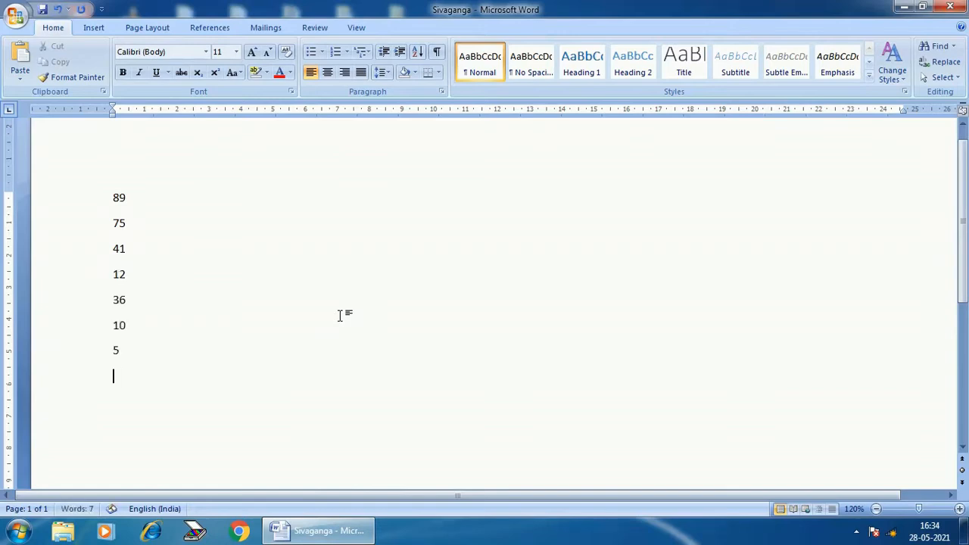
{"action": "type", "text": "6"}
{"action": "key", "text": "Return"}
- Select the eight listed numbers and sort their paragraphs by number in ascending order, with no header row
{"action": "left_click_drag", "start_coordinate": [112, 195], "coordinate": [137, 384]}
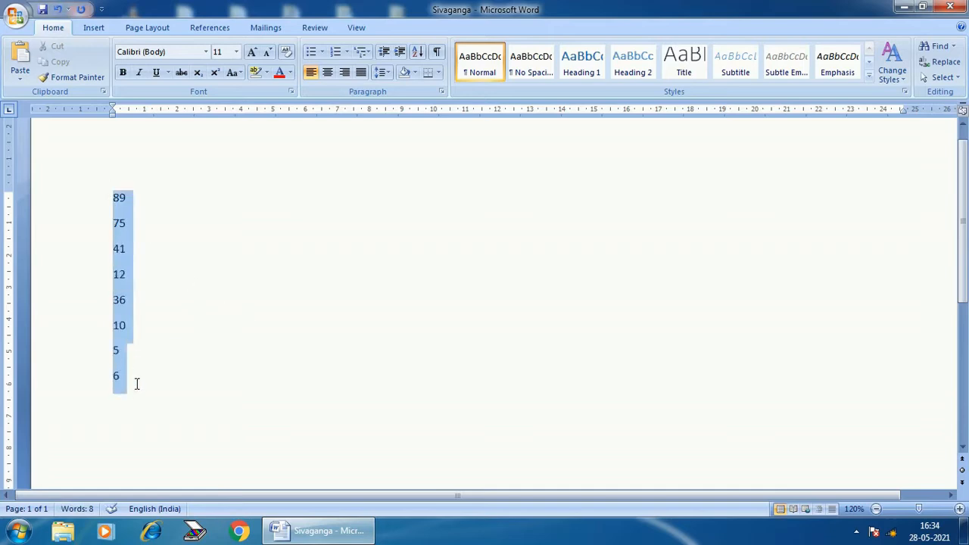
{"action": "left_click", "coordinate": [416, 54]}
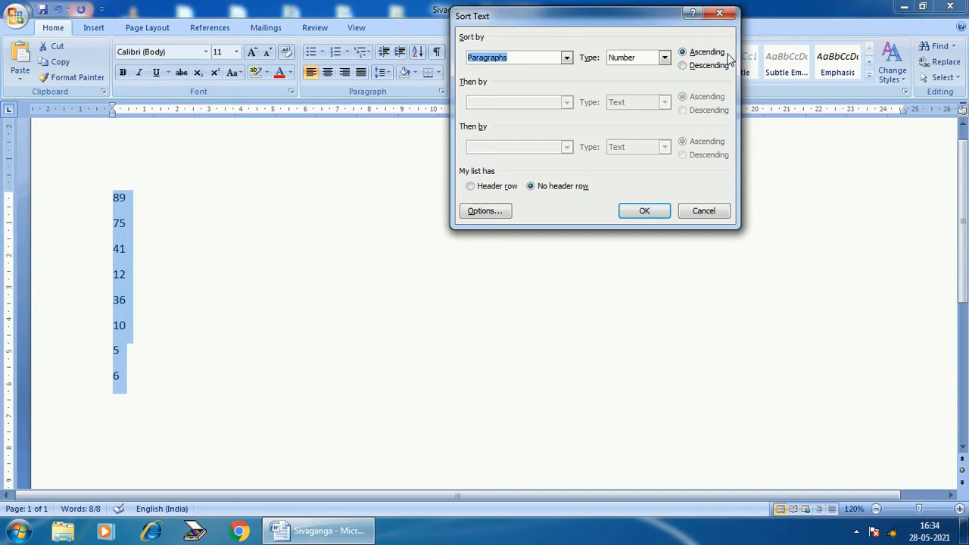
{"action": "left_click", "coordinate": [643, 210]}
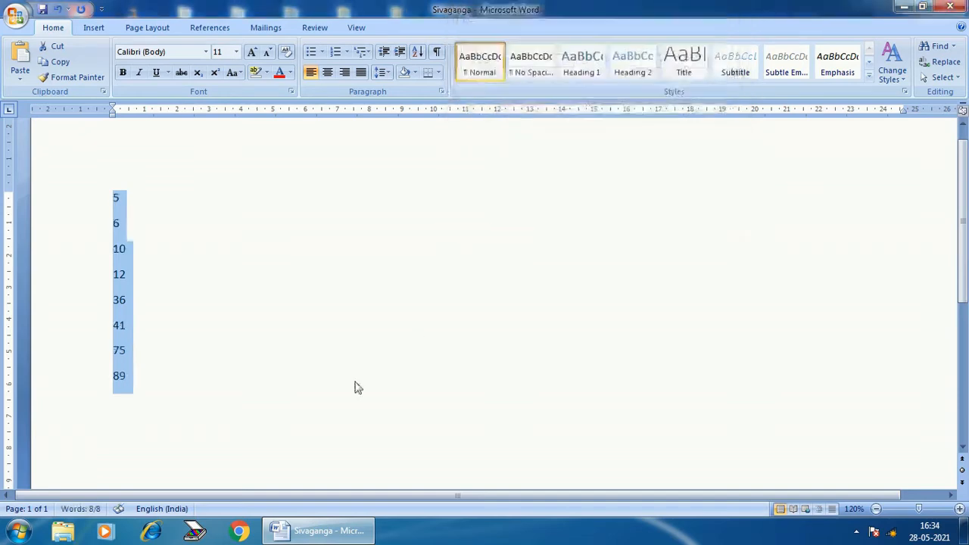
{"action": "left_click", "coordinate": [195, 300]}
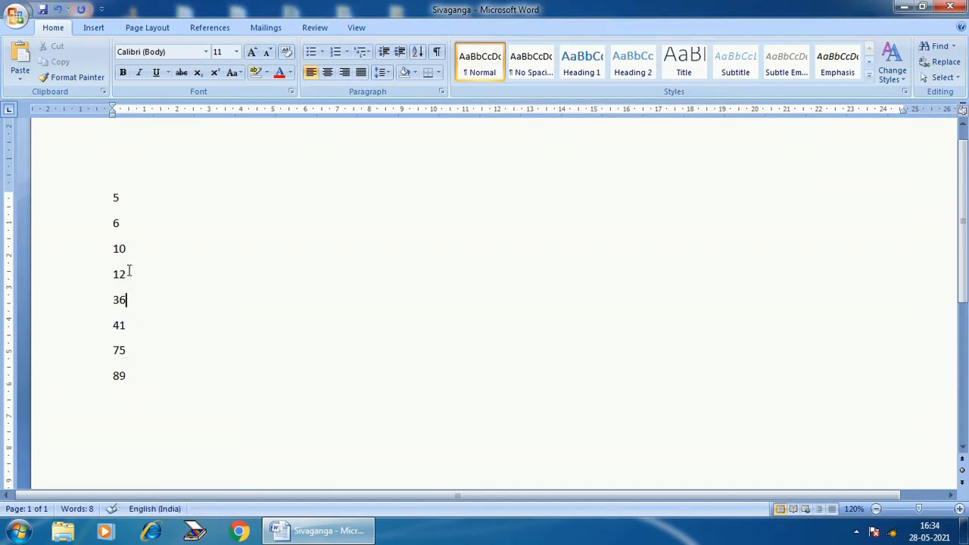
- Select the whole document and sort its paragraphs by number in descending order
{"action": "key", "text": "ctrl+a"}
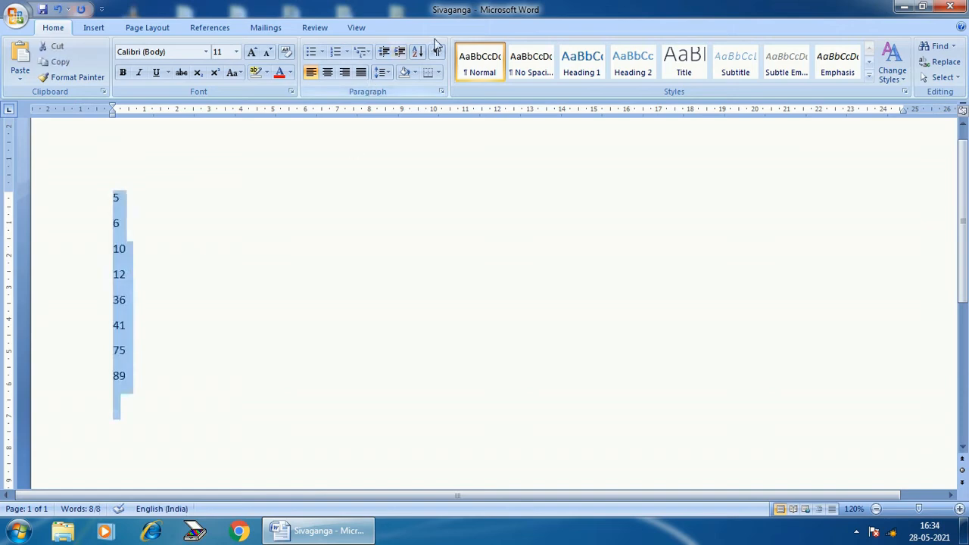
{"action": "left_click", "coordinate": [417, 52]}
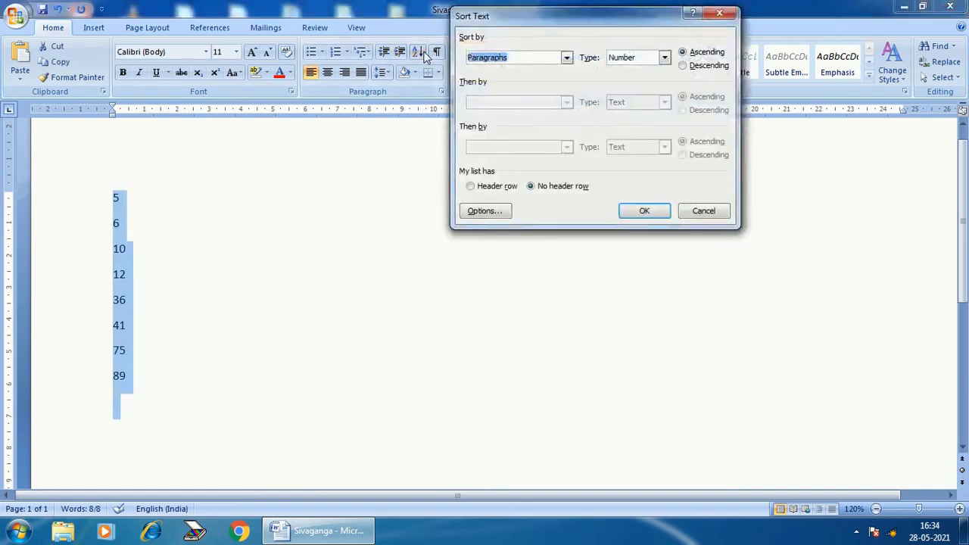
{"action": "left_click", "coordinate": [686, 66]}
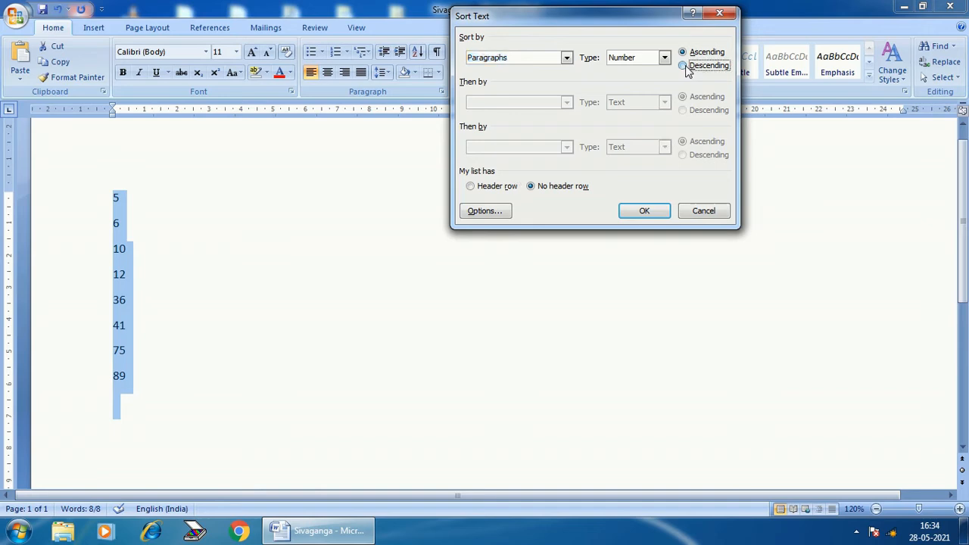
{"action": "left_click", "coordinate": [658, 213]}
{"action": "left_click", "coordinate": [121, 314]}
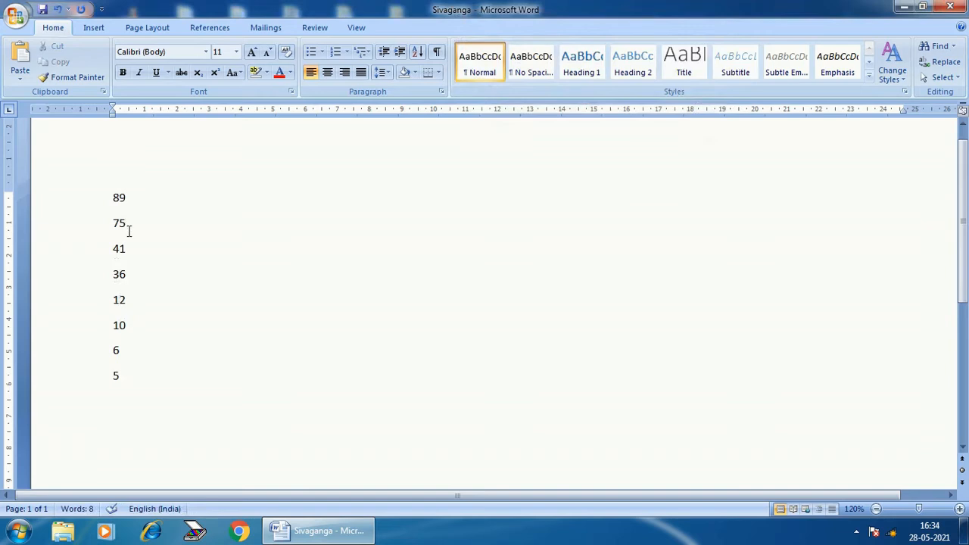
- Select the entire descending list and sort it back into ascending number order
{"action": "key", "text": "ctrl+a"}
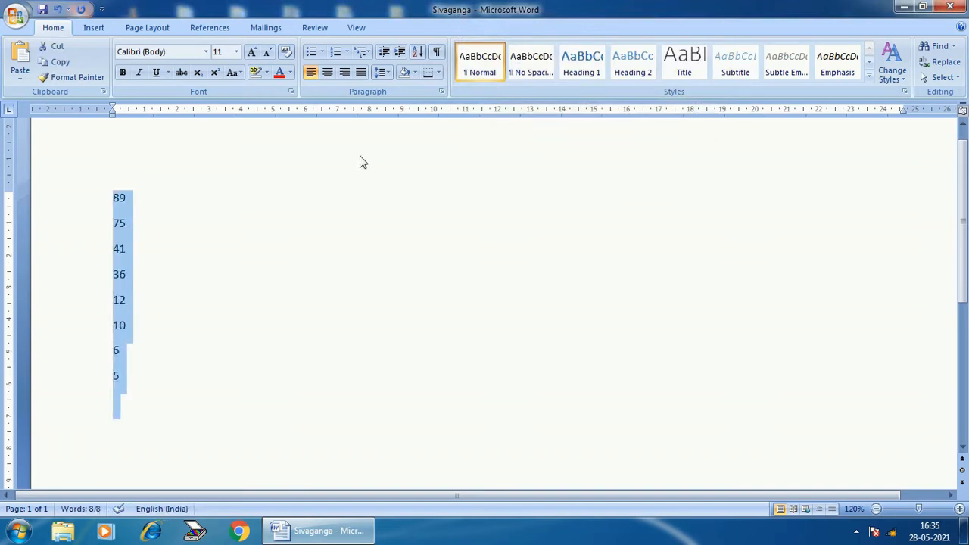
{"action": "left_click", "coordinate": [420, 55]}
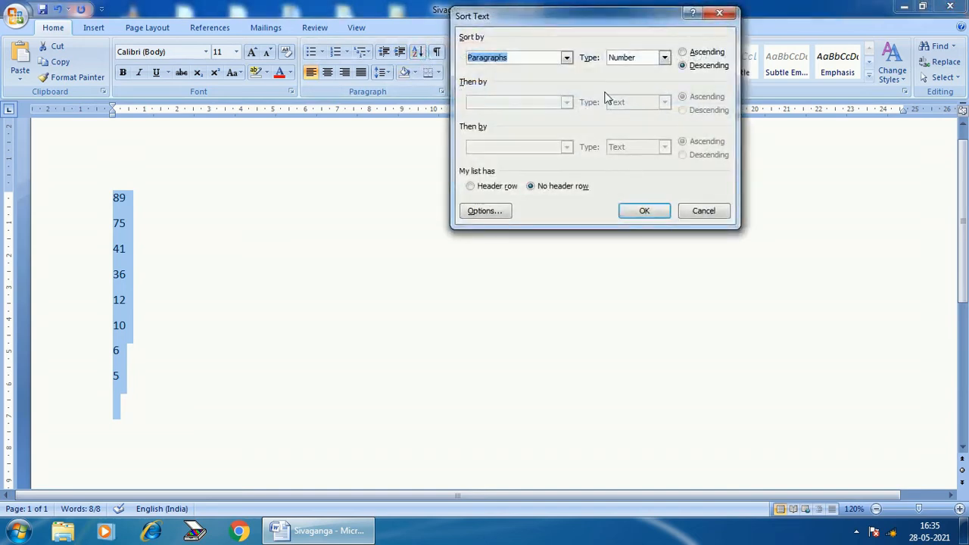
{"action": "left_click", "coordinate": [684, 53]}
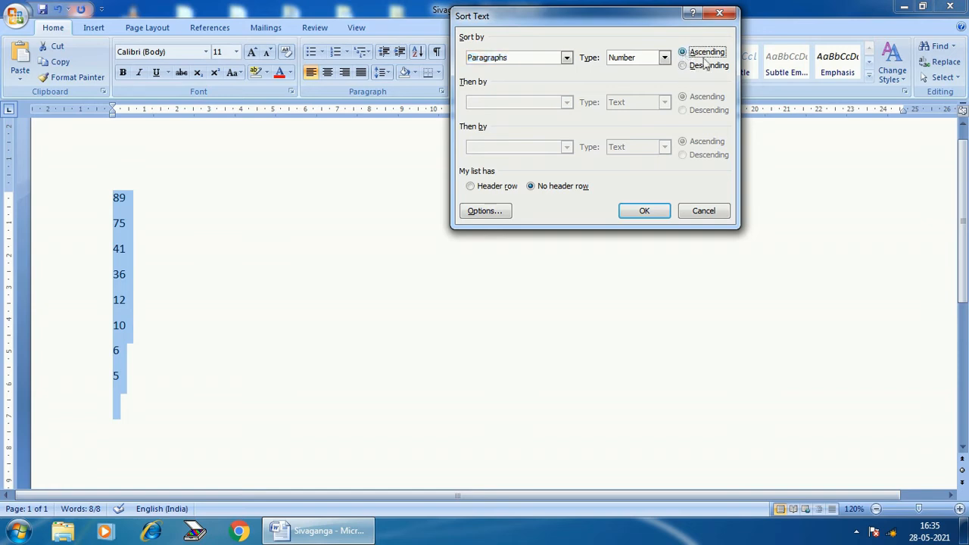
{"action": "left_click", "coordinate": [638, 212]}
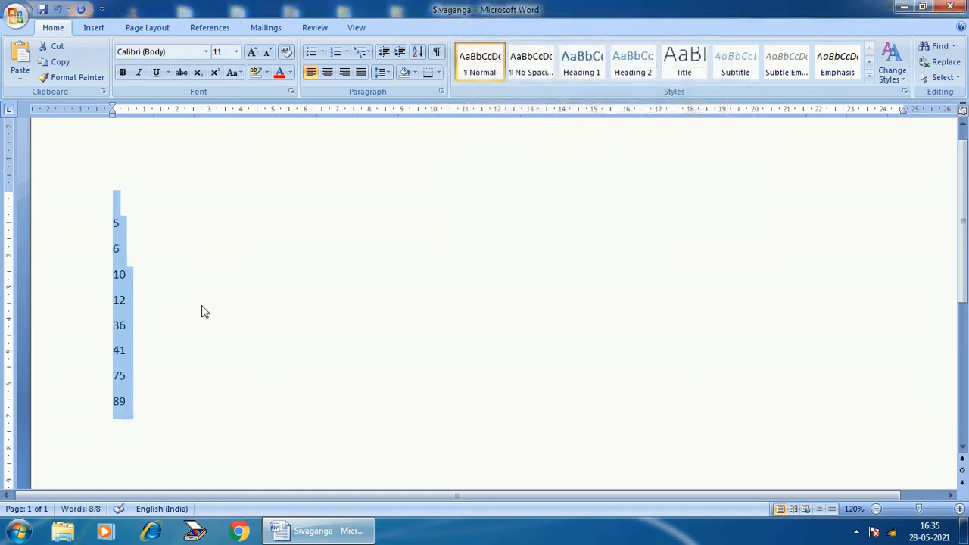
- Replace the number list with the words Surya, Computer, Type, Course, Apple, Animal and Book, one per line
{"action": "key", "text": "Delete"}
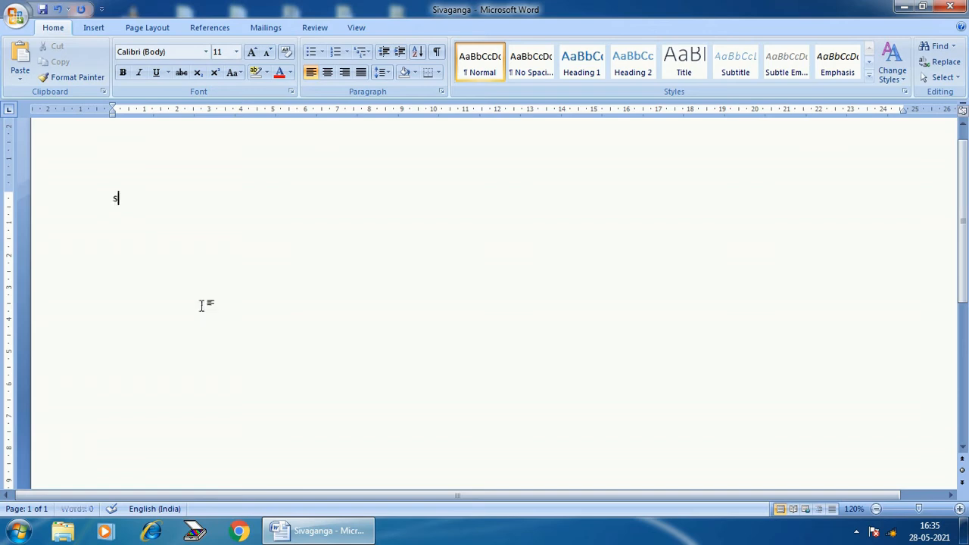
{"action": "type", "text": "Surya"}
{"action": "key", "text": "Return"}
{"action": "type", "text": "computer"}
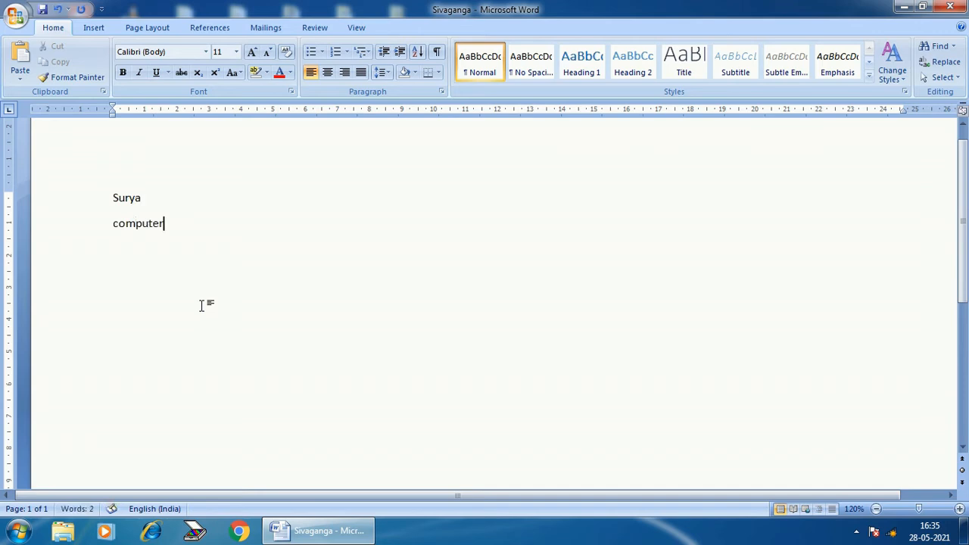
{"action": "key", "text": "Return"}
{"action": "type", "text": "type"}
{"action": "key", "text": "Return"}
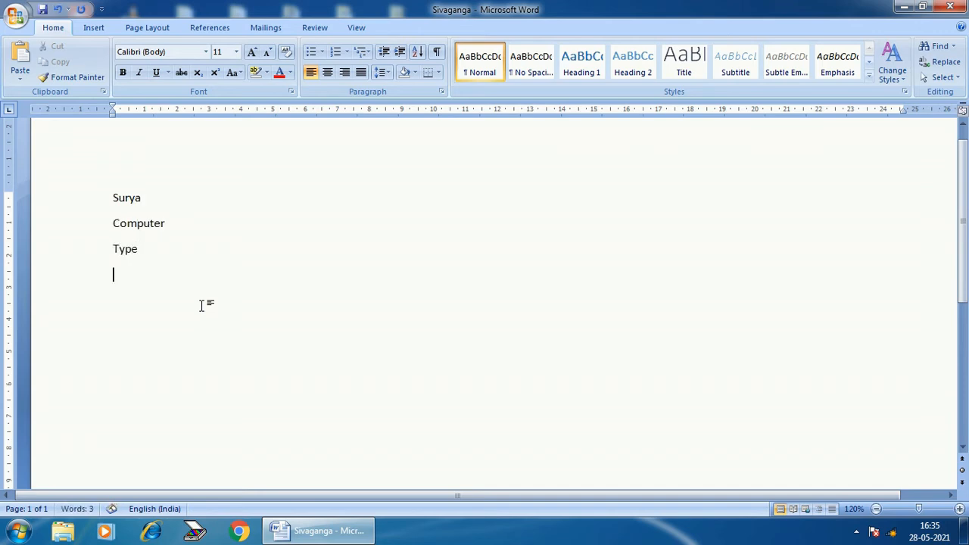
{"action": "type", "text": "course"}
{"action": "key", "text": "Return"}
{"action": "type", "text": "apple"}
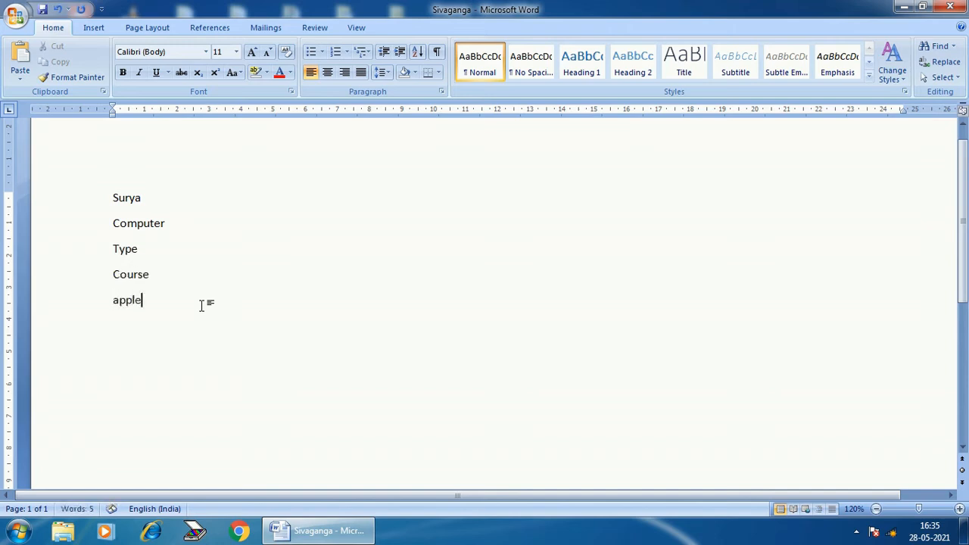
{"action": "key", "text": "Return"}
{"action": "type", "text": "animal"}
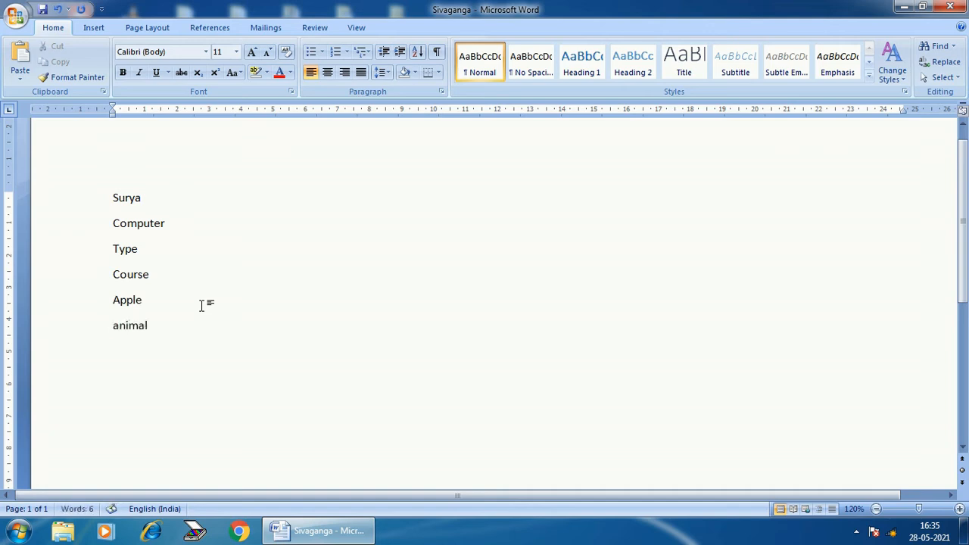
{"action": "key", "text": "Return"}
{"action": "type", "text": "book"}
{"action": "key", "text": "Return"}
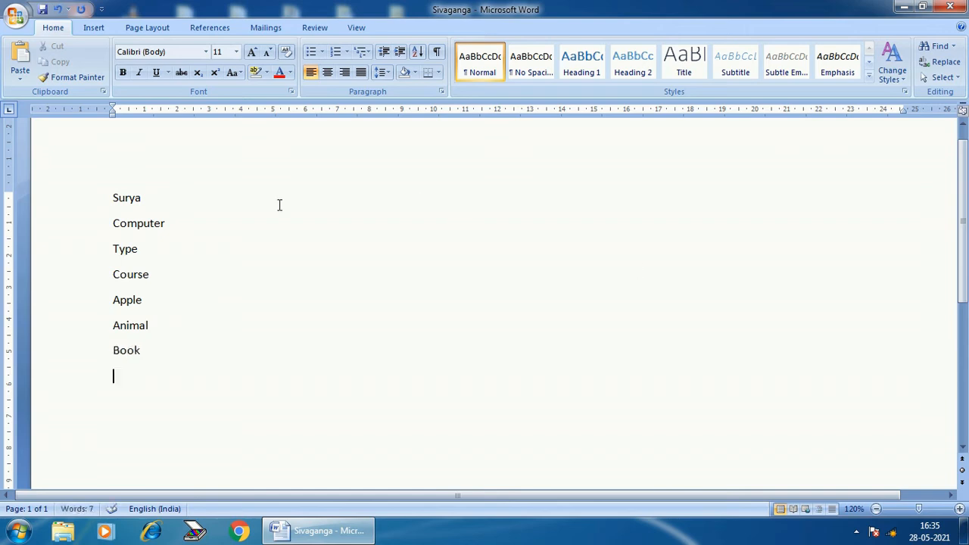
- Select the whole word list and sort its paragraphs by text in ascending order, with no header row
{"action": "left_click", "coordinate": [217, 259]}
{"action": "left_click", "coordinate": [960, 508]}
{"action": "left_click", "coordinate": [959, 509]}
{"action": "left_click", "coordinate": [960, 508]}
{"action": "left_click", "coordinate": [960, 509]}
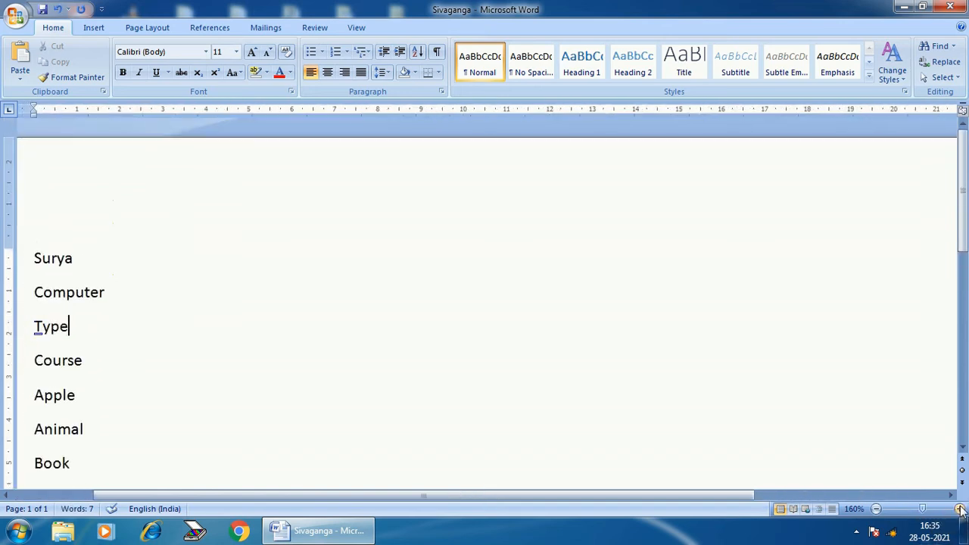
{"action": "left_click", "coordinate": [959, 509]}
{"action": "left_click_drag", "start_coordinate": [704, 495], "coordinate": [656, 495]}
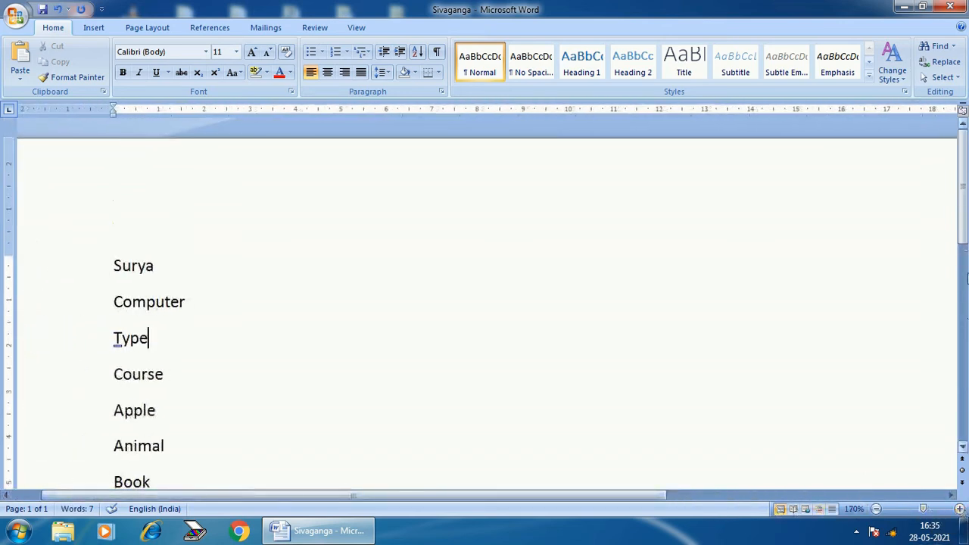
{"action": "scroll", "coordinate": [963, 219], "scroll_direction": "down", "scroll_amount": 2}
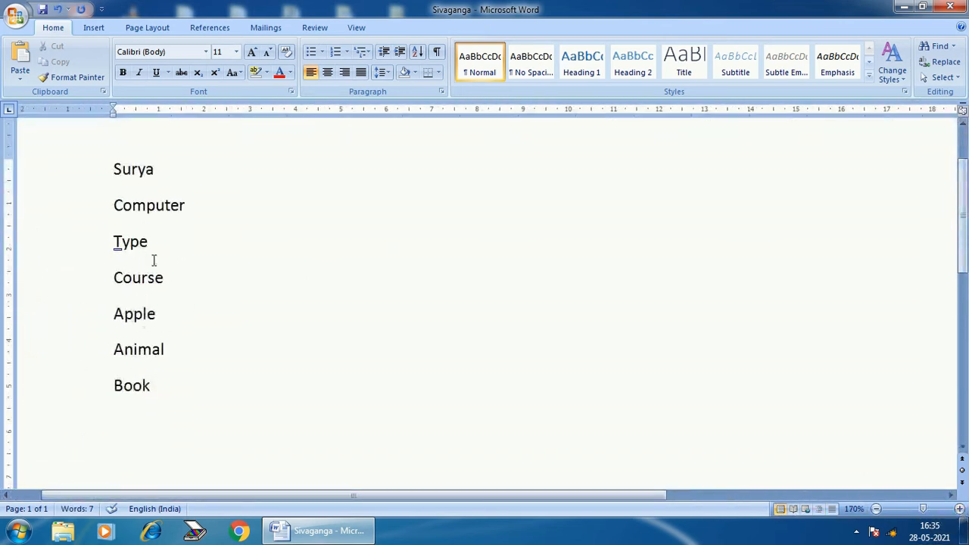
{"action": "key", "text": "ctrl+a"}
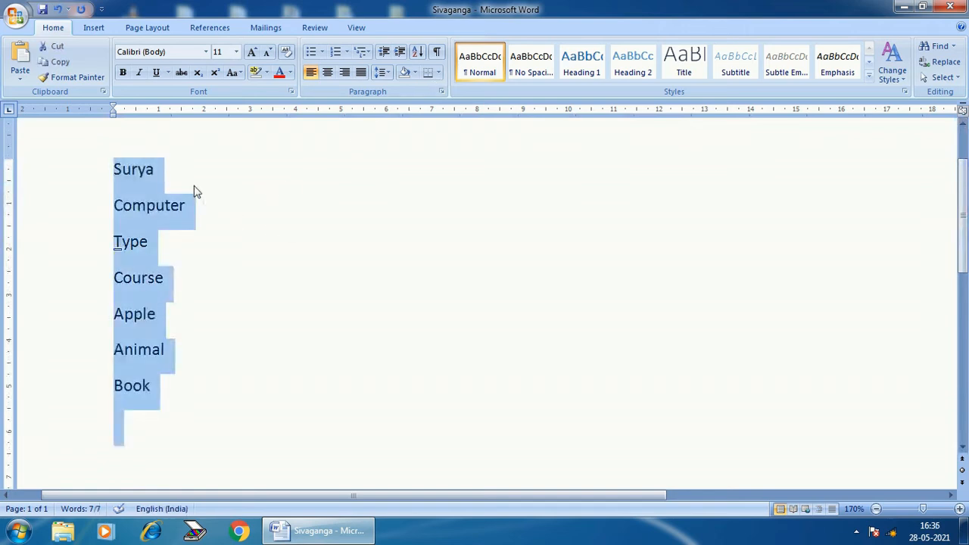
{"action": "left_click", "coordinate": [418, 53]}
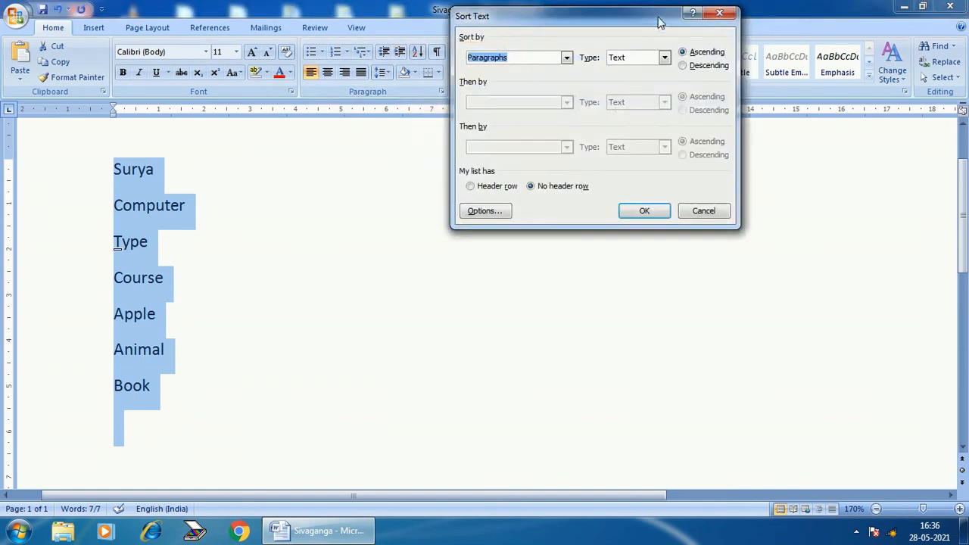
{"action": "left_click_drag", "start_coordinate": [656, 15], "coordinate": [686, 24]}
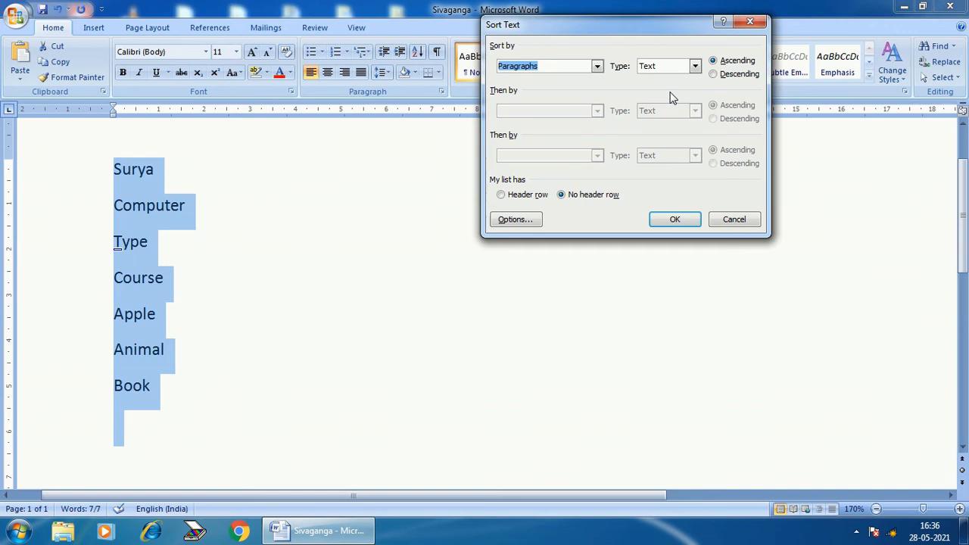
{"action": "left_click", "coordinate": [683, 225]}
{"action": "left_click", "coordinate": [262, 308]}
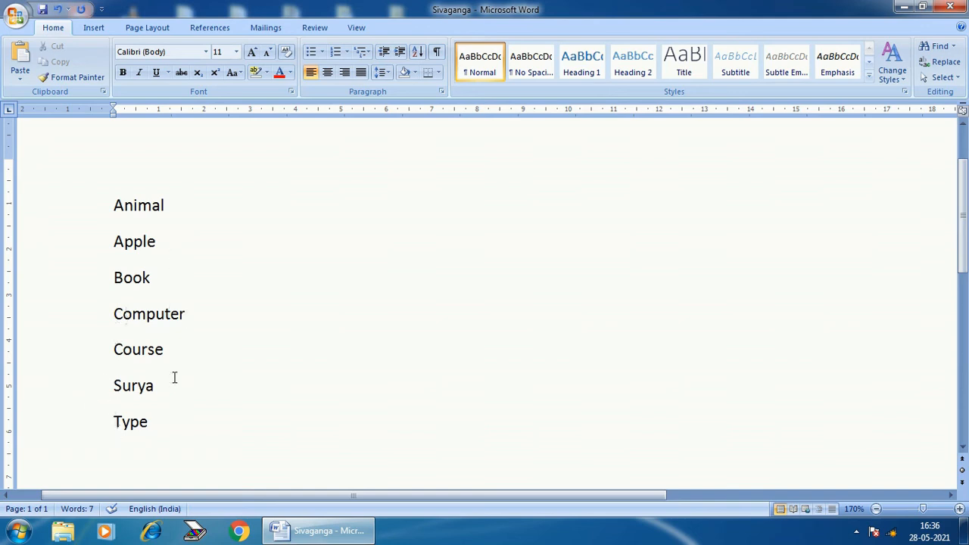
- Select the alphabetized word list and sort its paragraphs by text in descending order
{"action": "key", "text": "ctrl+a"}
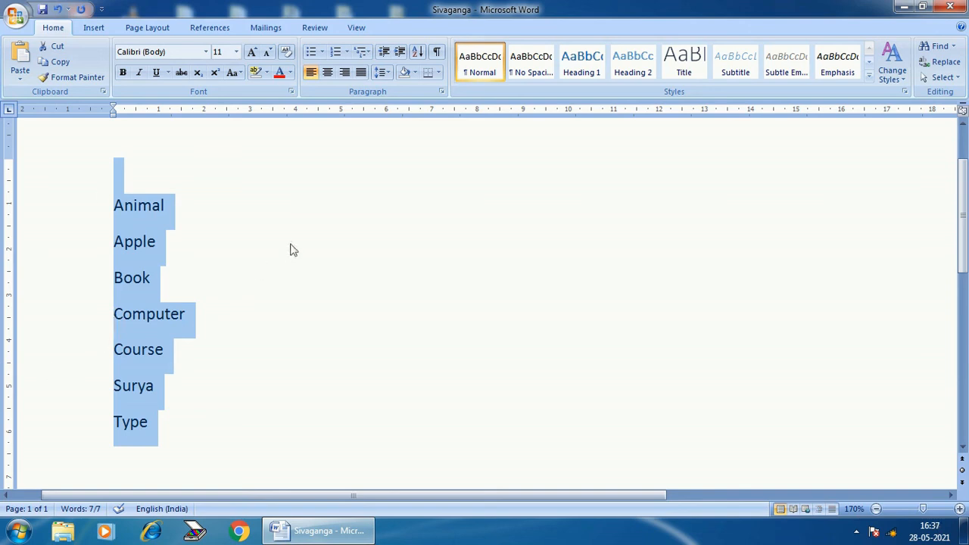
{"action": "left_click", "coordinate": [418, 52]}
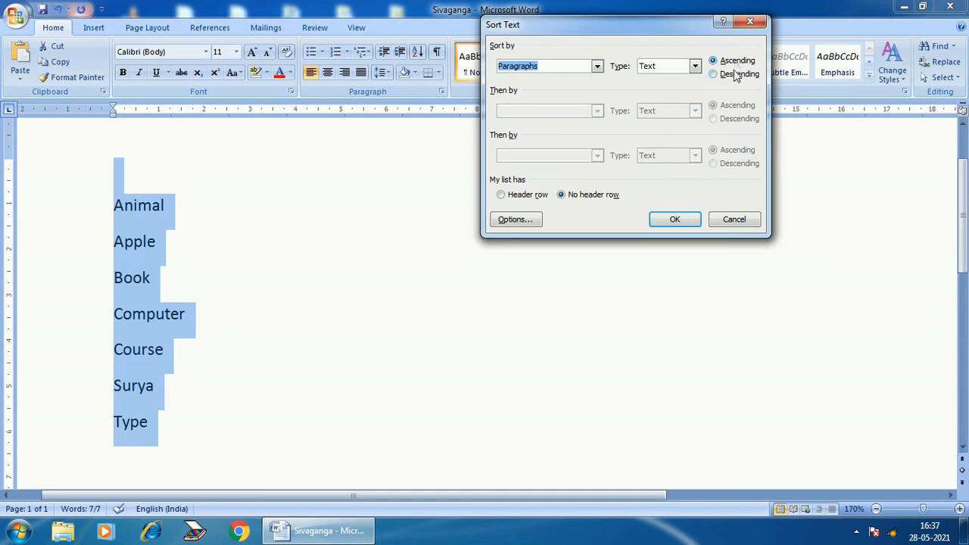
{"action": "left_click", "coordinate": [711, 75]}
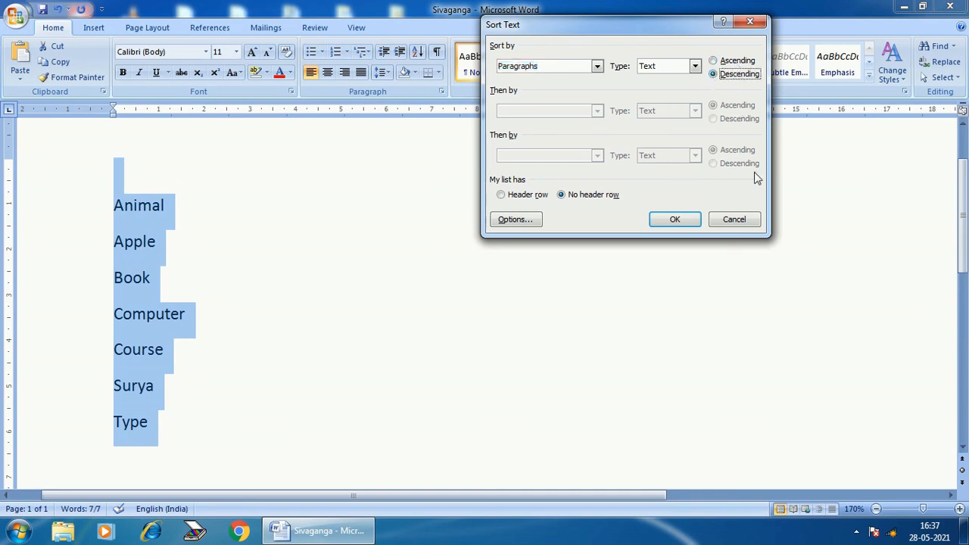
{"action": "left_click", "coordinate": [673, 221]}
{"action": "left_click", "coordinate": [339, 273]}
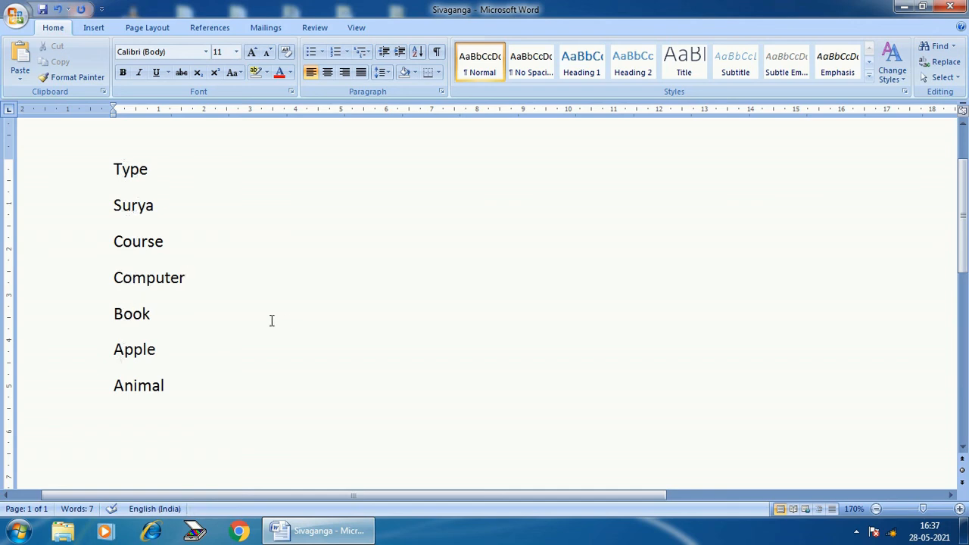
- Select the entire descending word list and sort its paragraphs by text back into ascending order
{"action": "key", "text": "ctrl+a"}
{"action": "left_click", "coordinate": [417, 51]}
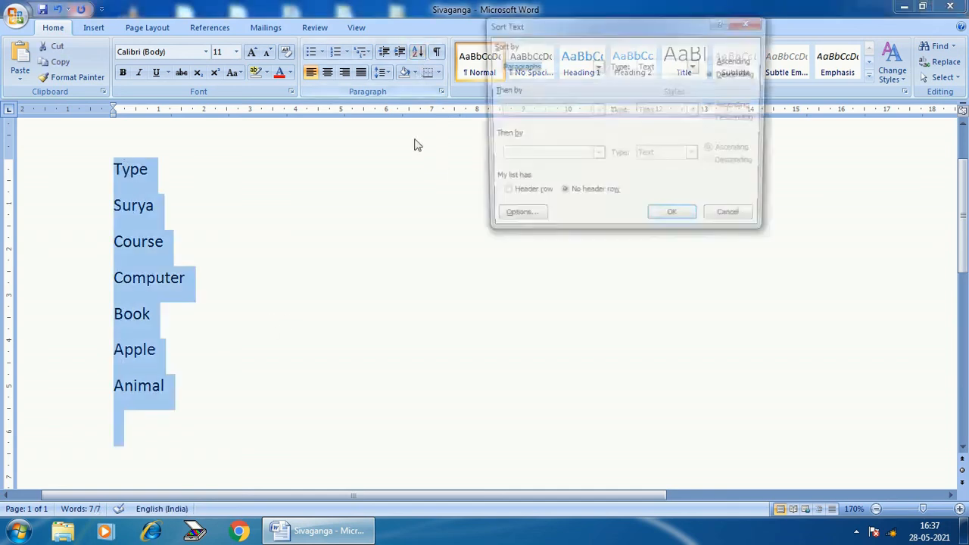
{"action": "left_click", "coordinate": [713, 61]}
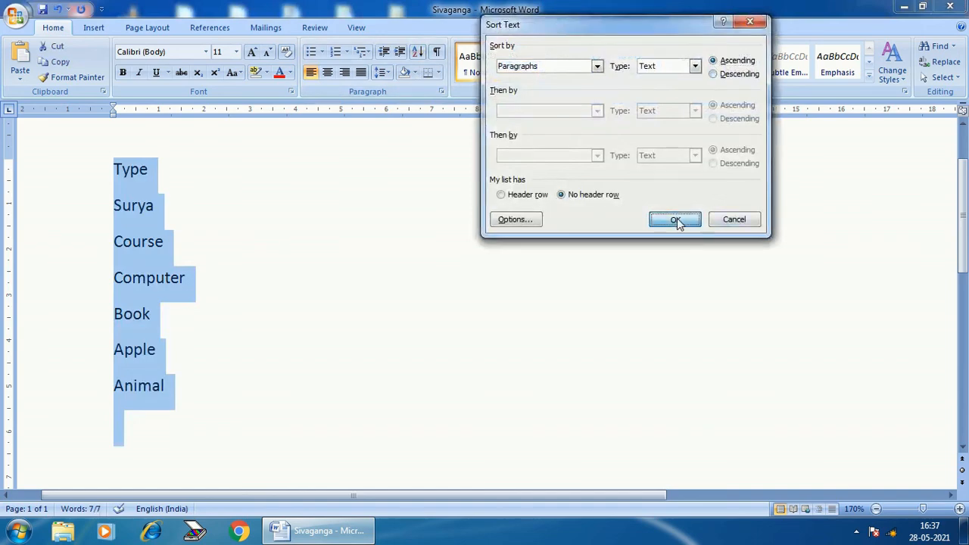
{"action": "left_click", "coordinate": [675, 219]}
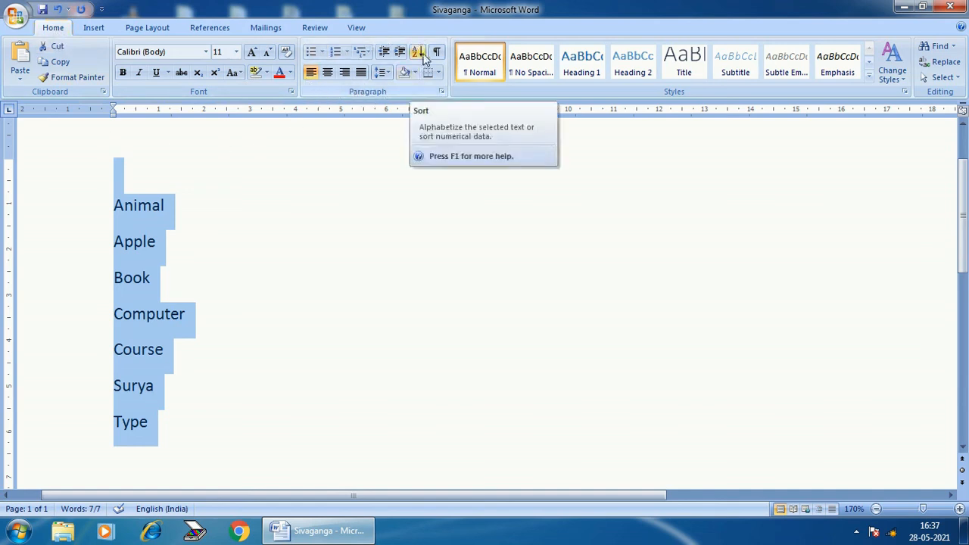
{"action": "left_click", "coordinate": [438, 73]}
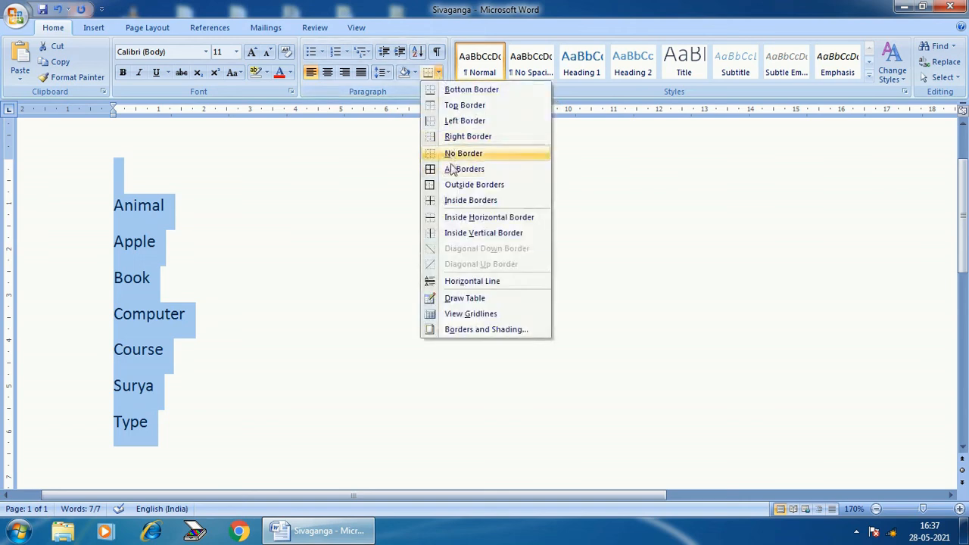
{"action": "left_click", "coordinate": [583, 220]}
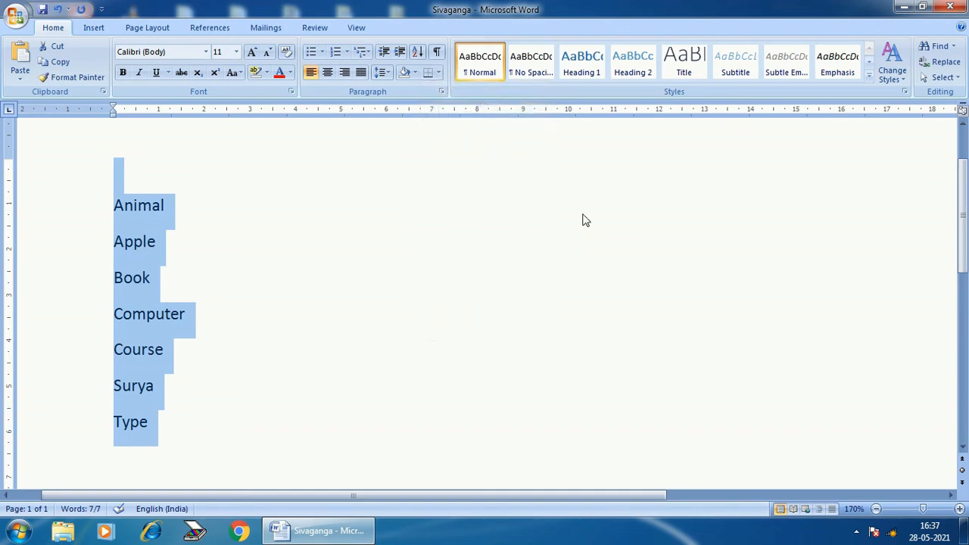